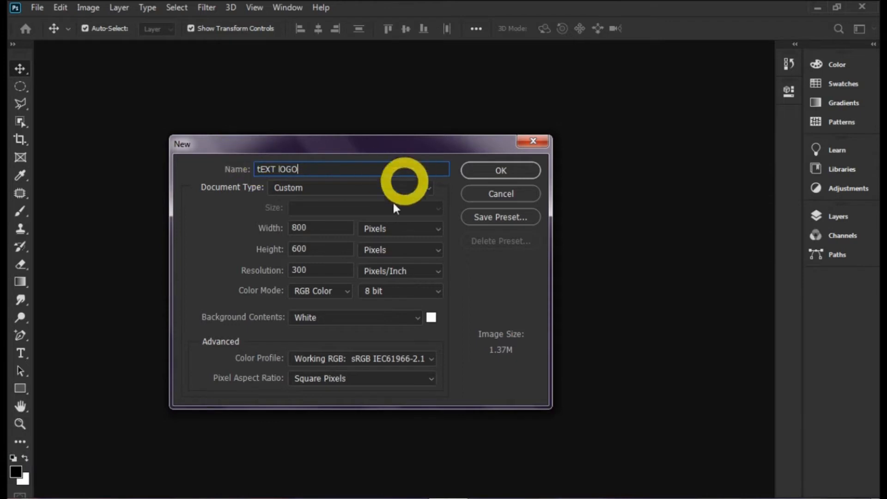
- Create the 900 × 600 pixel document at 300 pixels/inch and fill its background with black
{"action": "double_click", "coordinate": [326, 231]}
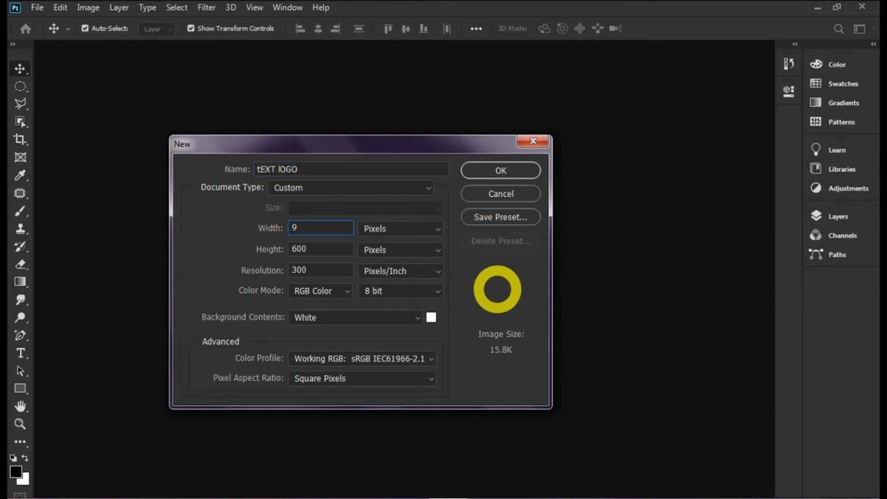
{"action": "double_click", "coordinate": [320, 252]}
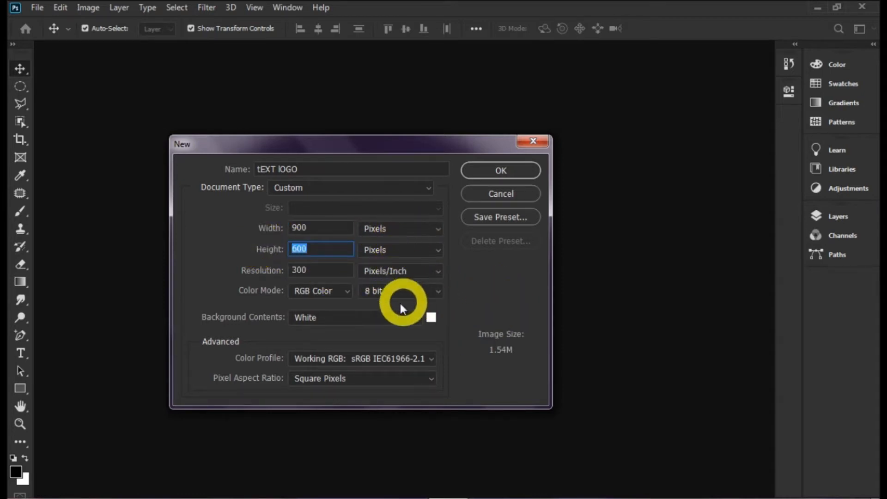
{"action": "double_click", "coordinate": [327, 271]}
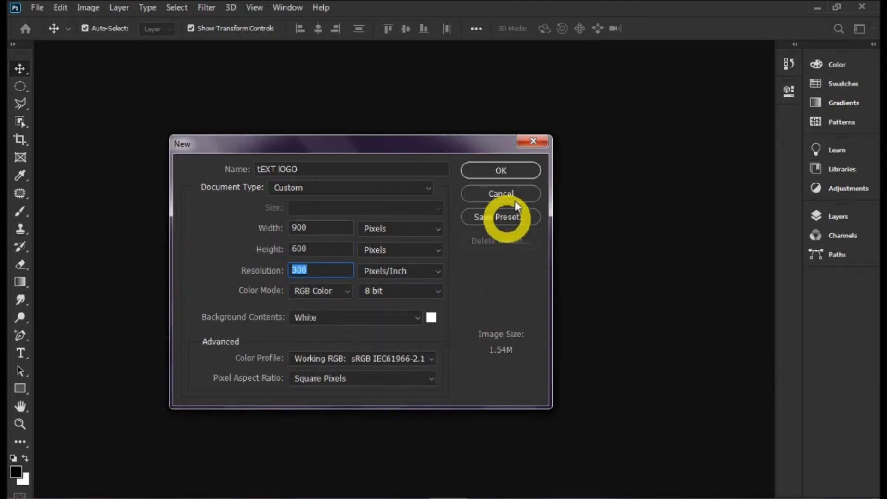
{"action": "left_click", "coordinate": [511, 170]}
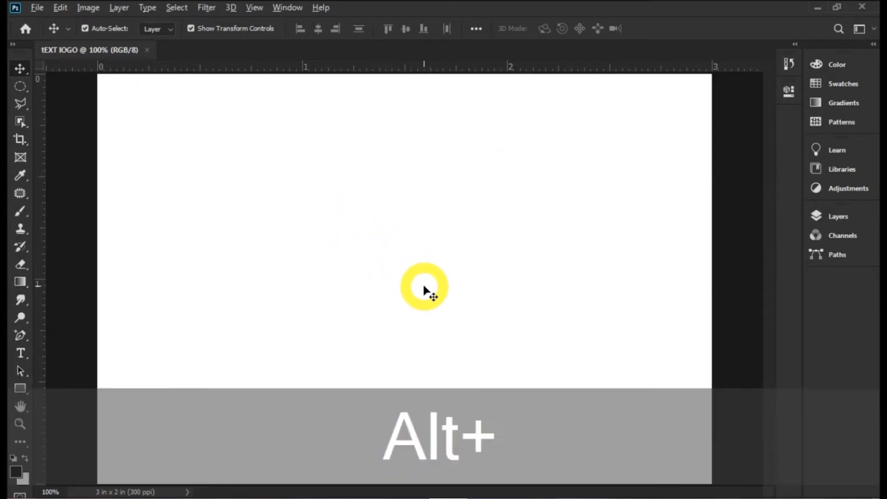
{"action": "key", "text": "alt+BackSpace"}
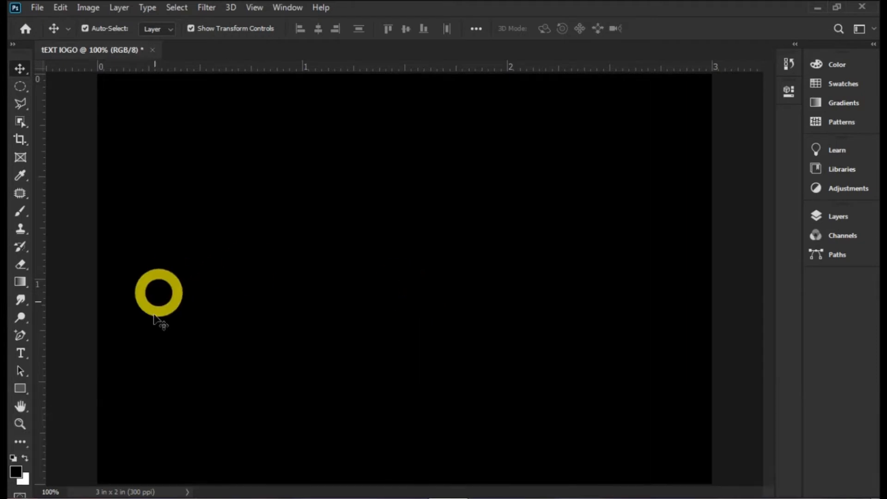
- Add the first name in capital letters as white Constantia Bold text on the canvas
{"action": "left_click_drag", "start_coordinate": [23, 351], "coordinate": [55, 352]}
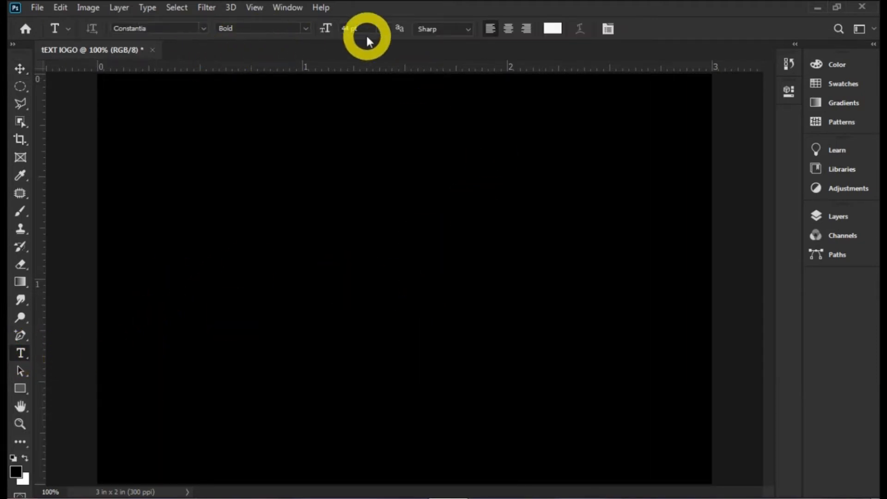
{"action": "left_click", "coordinate": [148, 282]}
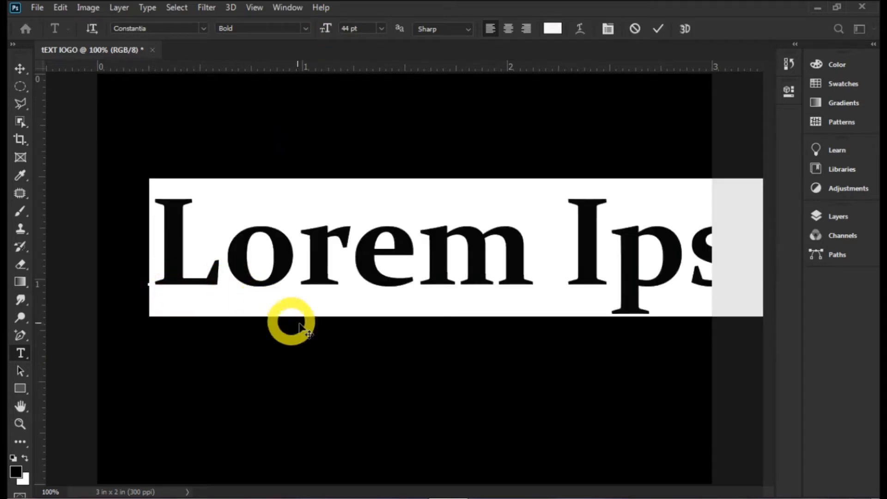
{"action": "type", "text": "v"}
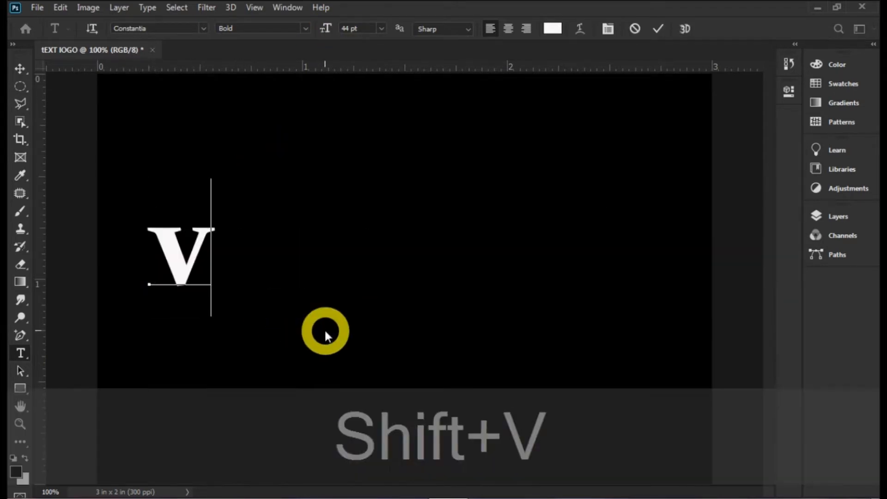
{"action": "type", "text": "init"}
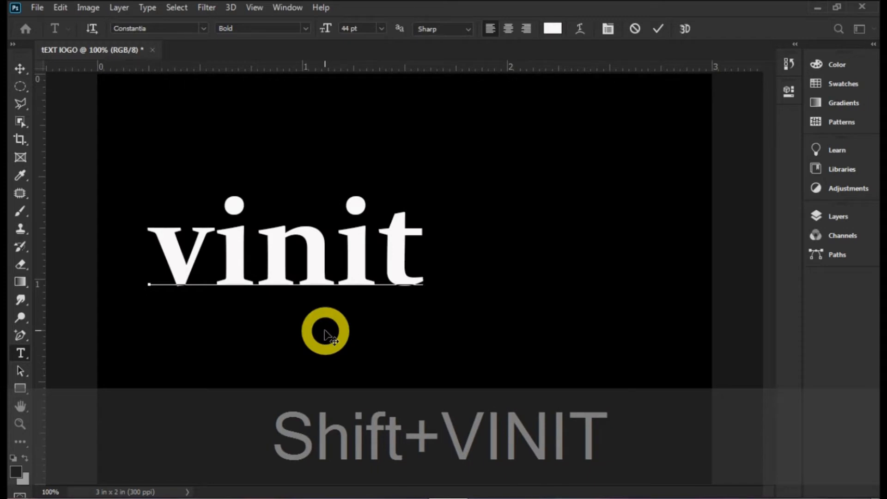
{"action": "left_click_drag", "start_coordinate": [421, 265], "coordinate": [147, 273]}
{"action": "type", "text": "V"}
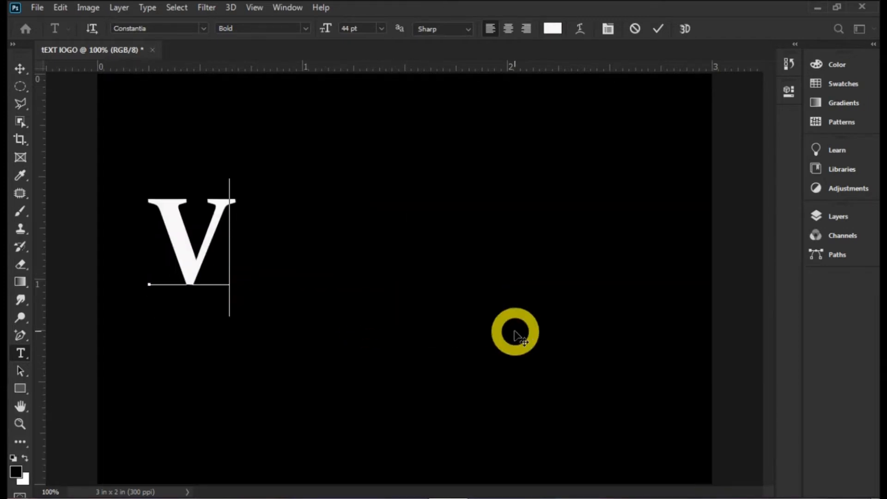
{"action": "type", "text": "INIT"}
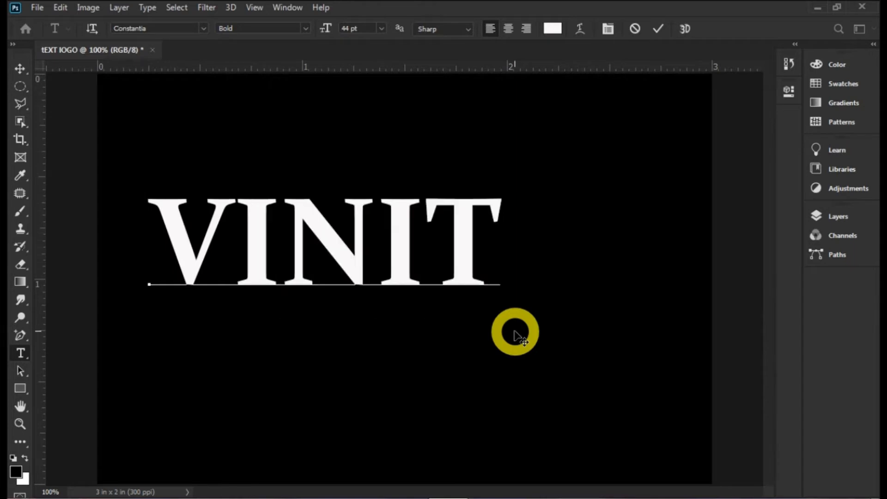
- Set the font size of the whole name text to 64 pt
{"action": "left_click_drag", "start_coordinate": [505, 245], "coordinate": [148, 251]}
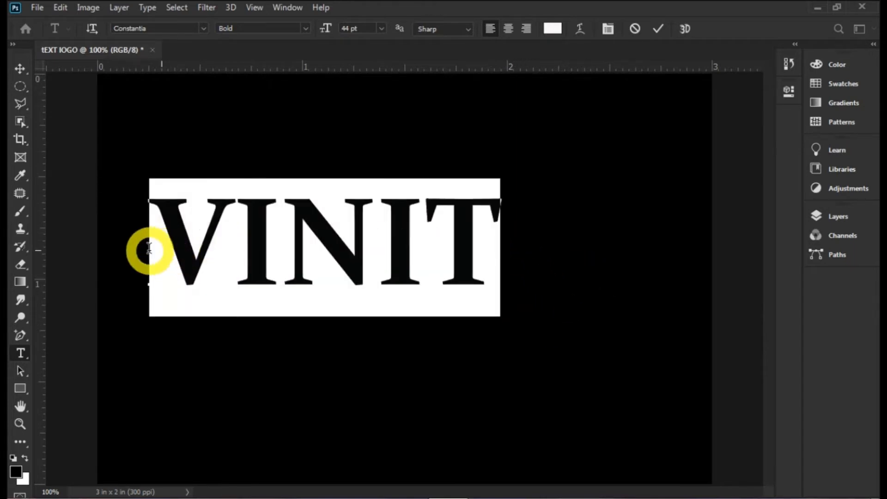
{"action": "left_click", "coordinate": [369, 31]}
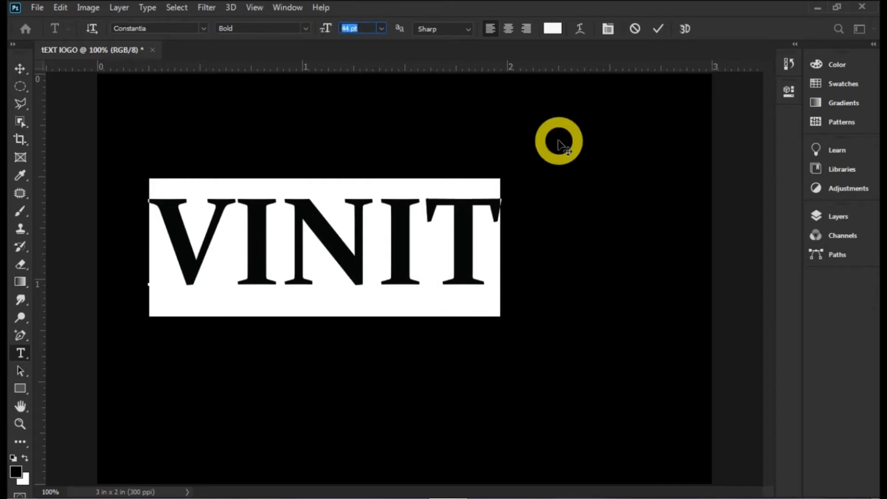
{"action": "key", "text": "Return"}
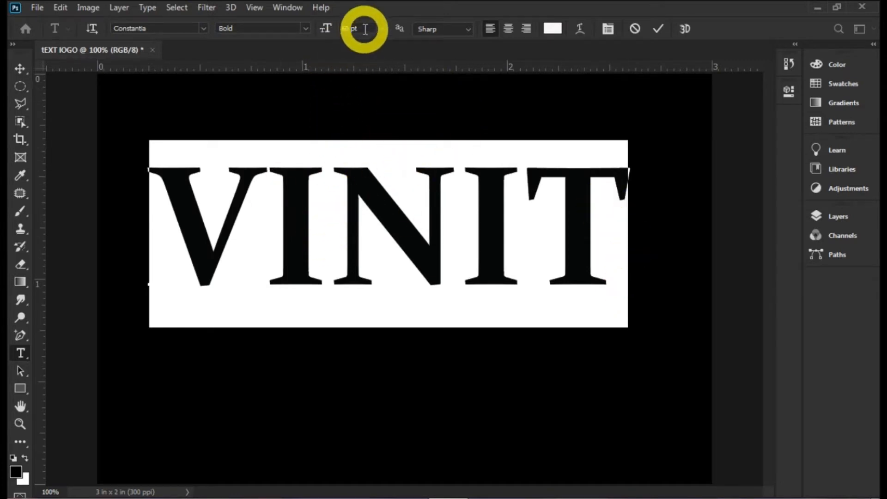
{"action": "type", "text": "6"}
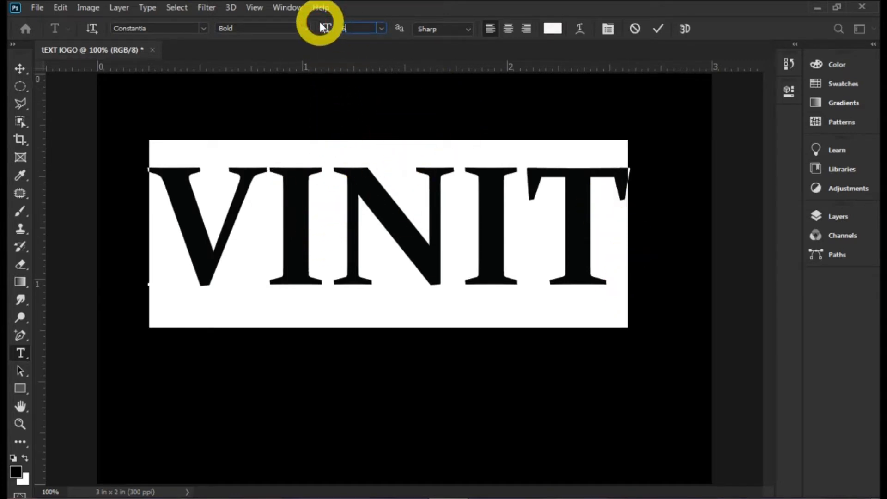
{"action": "type", "text": "4"}
{"action": "key", "text": "Return"}
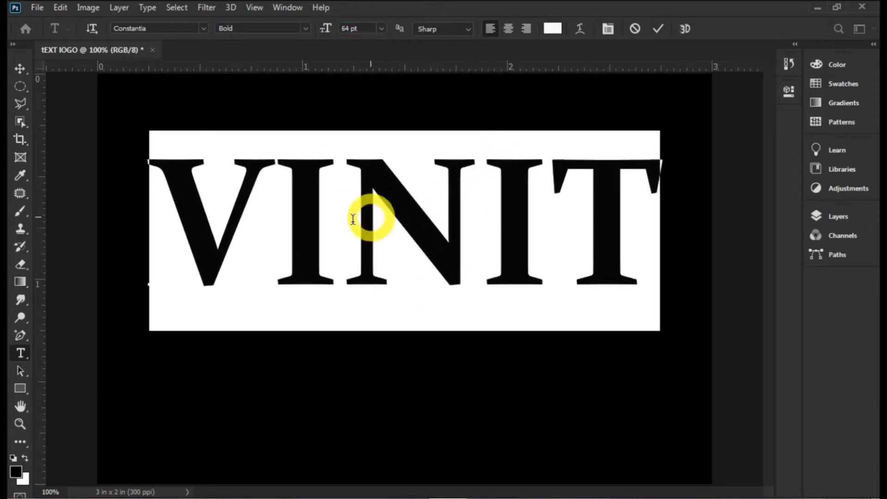
- Move the name text down about 0.27 in so it is vertically centred on the canvas
{"action": "key", "text": "ctrl"}
{"action": "key", "text": "ctrl+minus"}
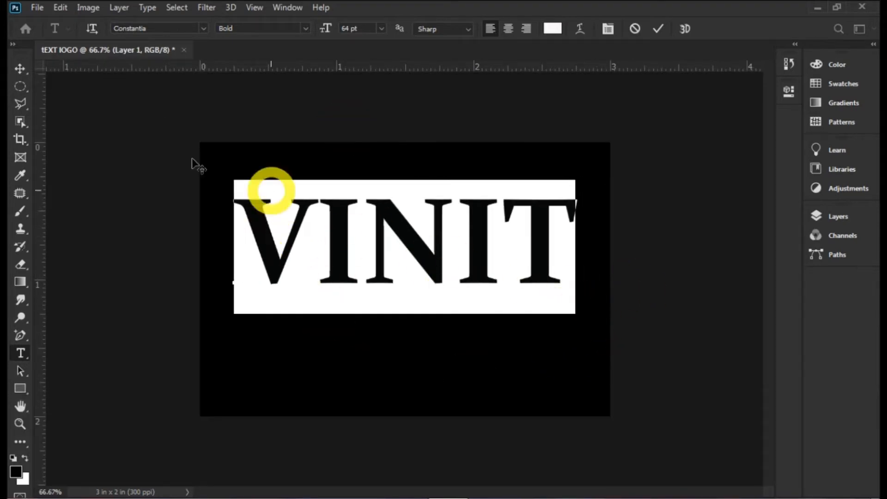
{"action": "left_click", "coordinate": [20, 68]}
{"action": "left_click_drag", "start_coordinate": [416, 240], "coordinate": [419, 285]}
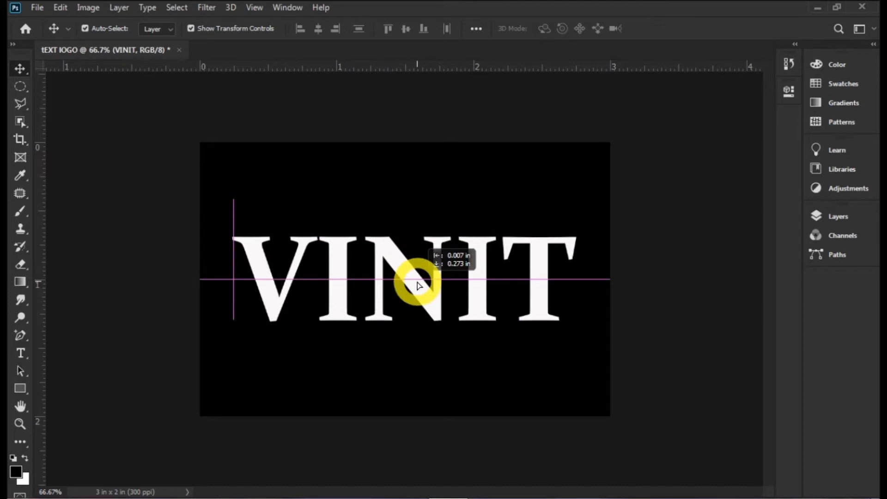
{"action": "left_click", "coordinate": [583, 354]}
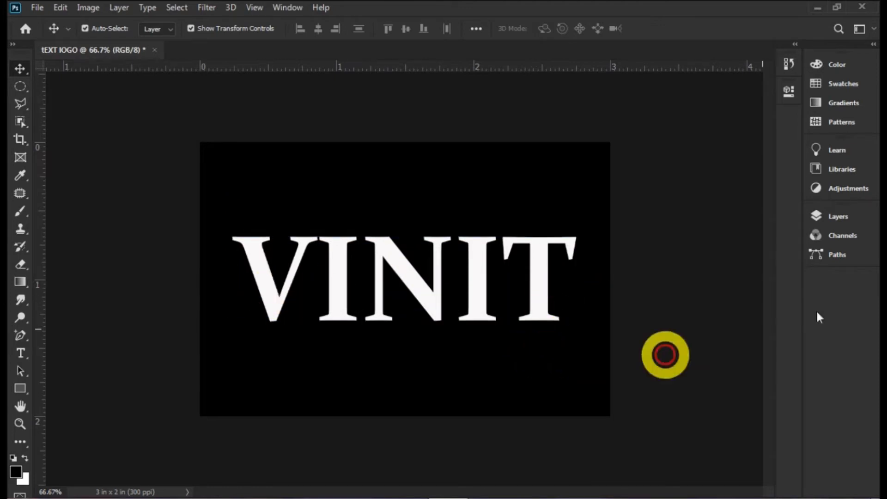
- Load the text layer's letter shapes as a selection and add a new empty layer above it
{"action": "left_click", "coordinate": [837, 217]}
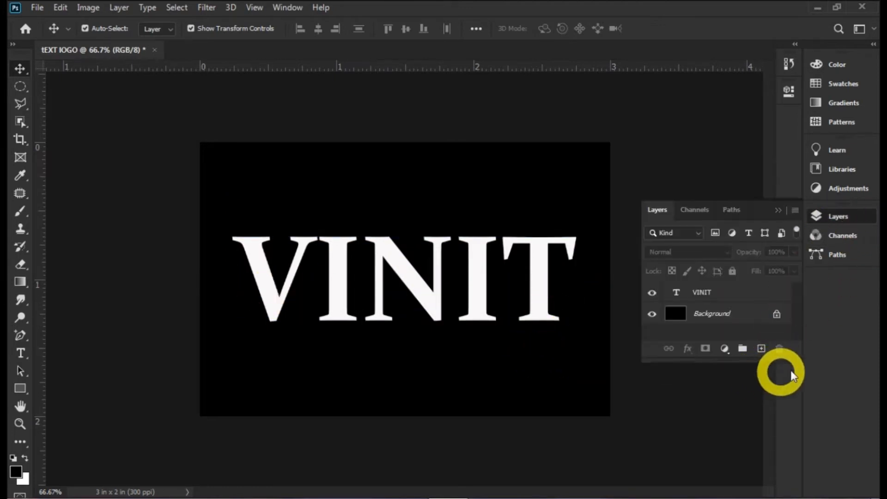
{"action": "left_click_drag", "start_coordinate": [799, 353], "coordinate": [797, 444]}
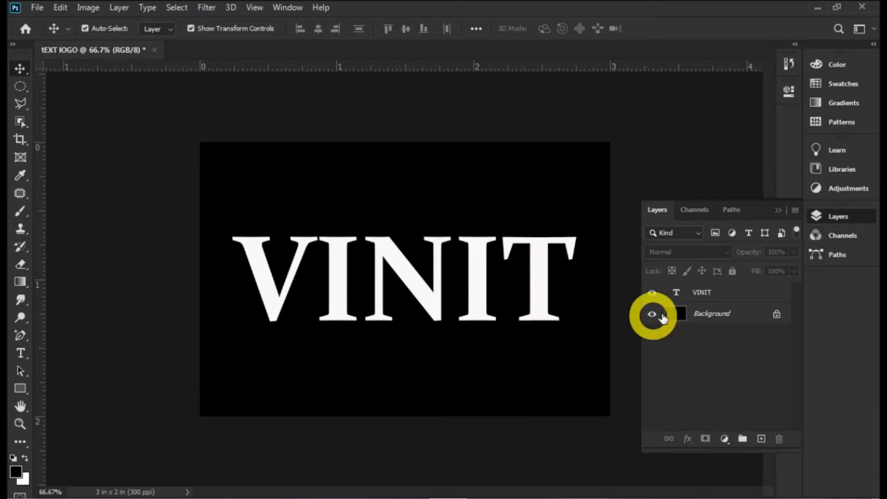
{"action": "left_click", "coordinate": [711, 293]}
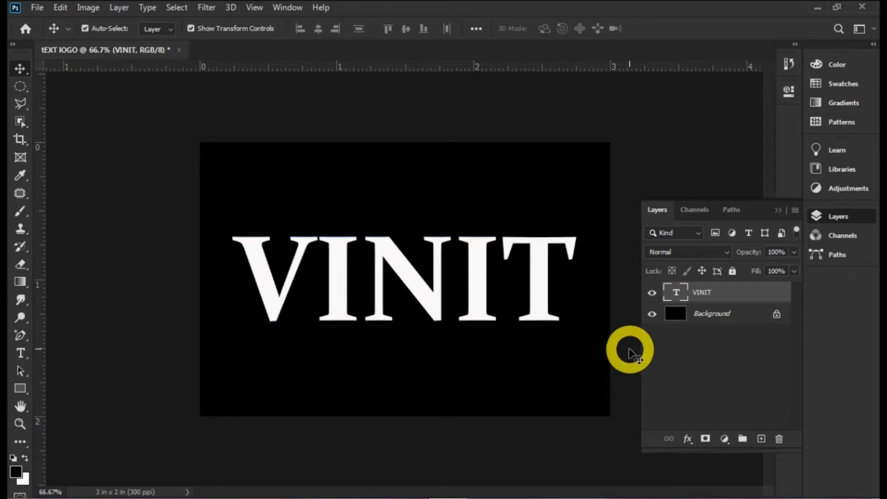
{"action": "left_click", "coordinate": [676, 305]}
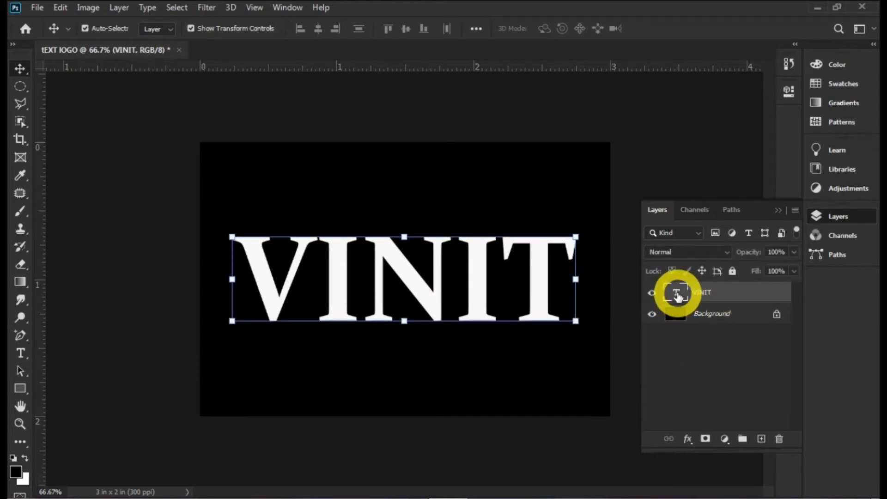
{"action": "key", "text": "ctrl"}
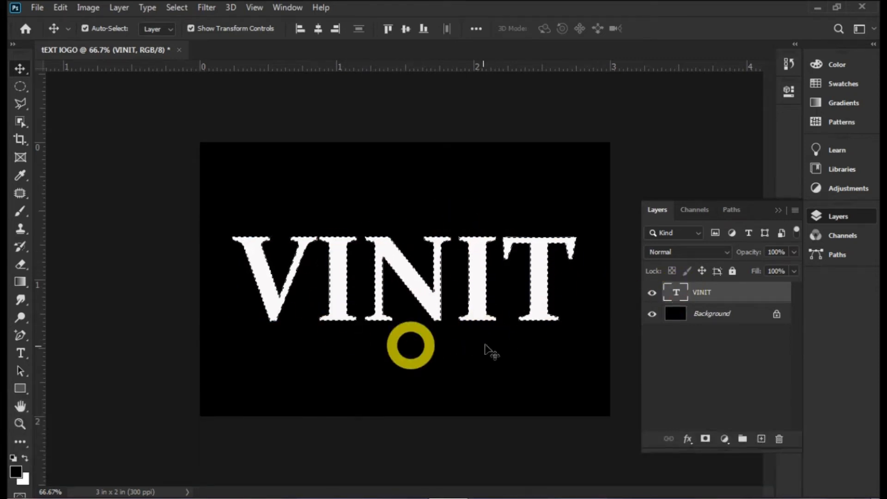
{"action": "left_click", "coordinate": [761, 440]}
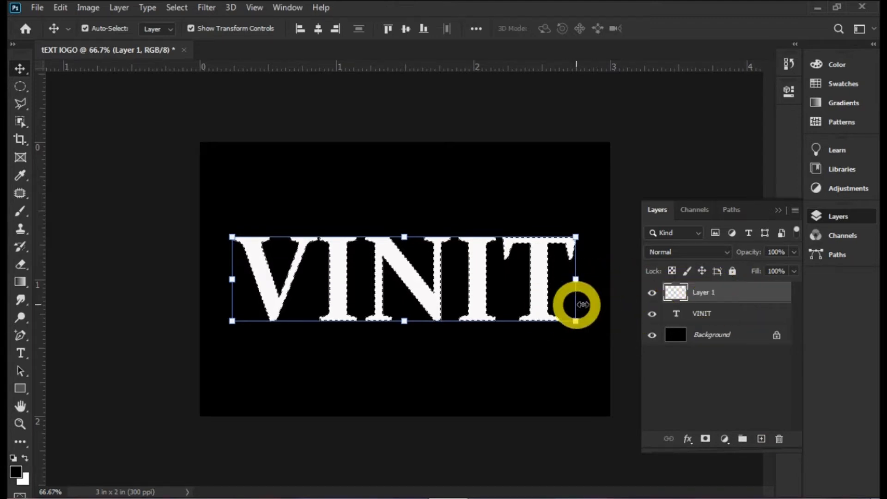
- Render Clouds inside the letter selection on the new layer, hide the original text layer and deselect
{"action": "left_click", "coordinate": [208, 8]}
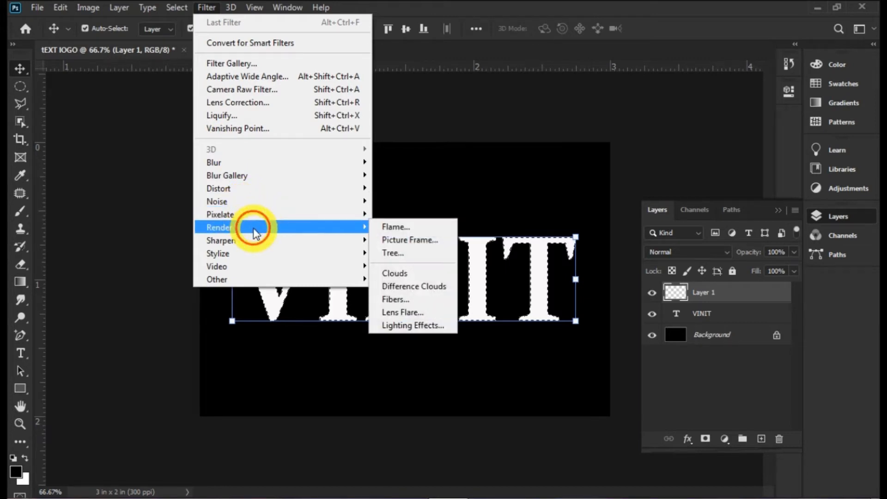
{"action": "left_click", "coordinate": [412, 276]}
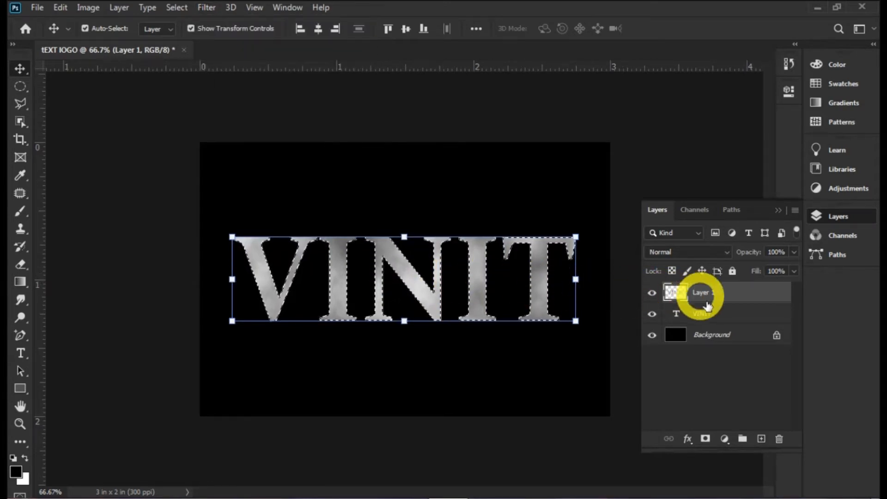
{"action": "left_click", "coordinate": [651, 314]}
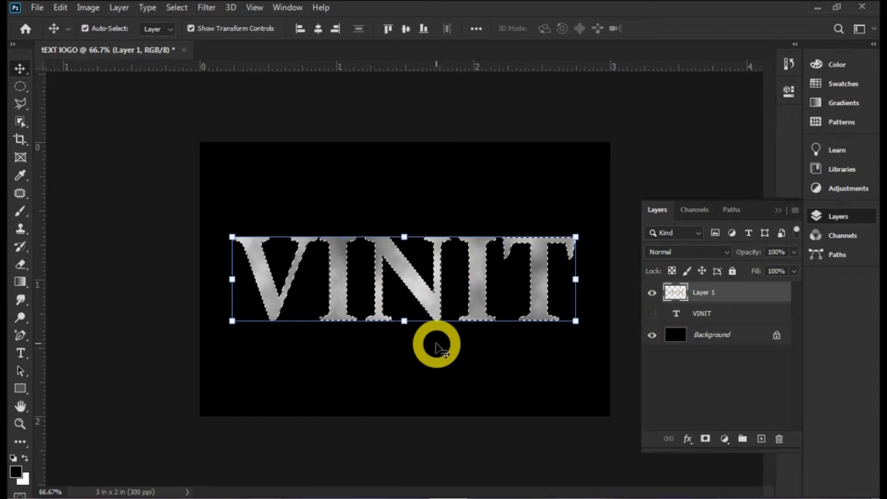
{"action": "key", "text": "ctrl+d"}
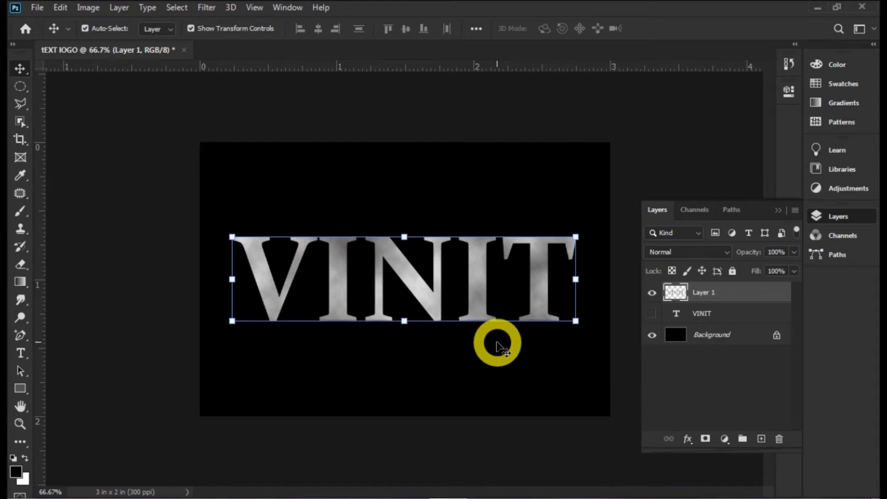
- Apply Unsharp Mask to the clouds layer with amount 500%, radius 5.0 pixels and threshold 9 levels
{"action": "left_click", "coordinate": [206, 7]}
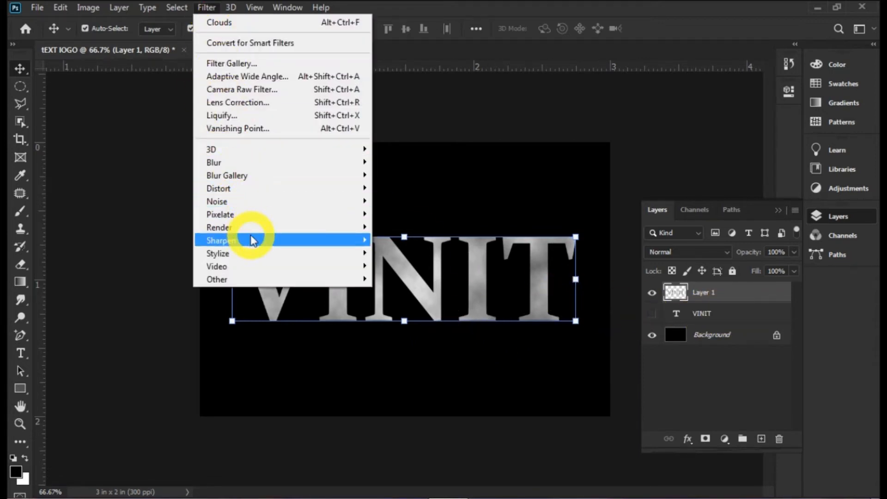
{"action": "mouse_move", "coordinate": [233, 244]}
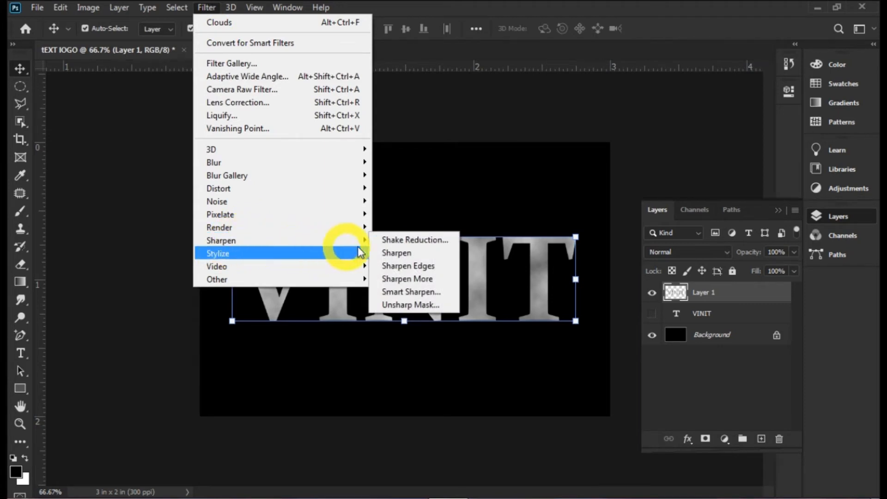
{"action": "left_click", "coordinate": [408, 305]}
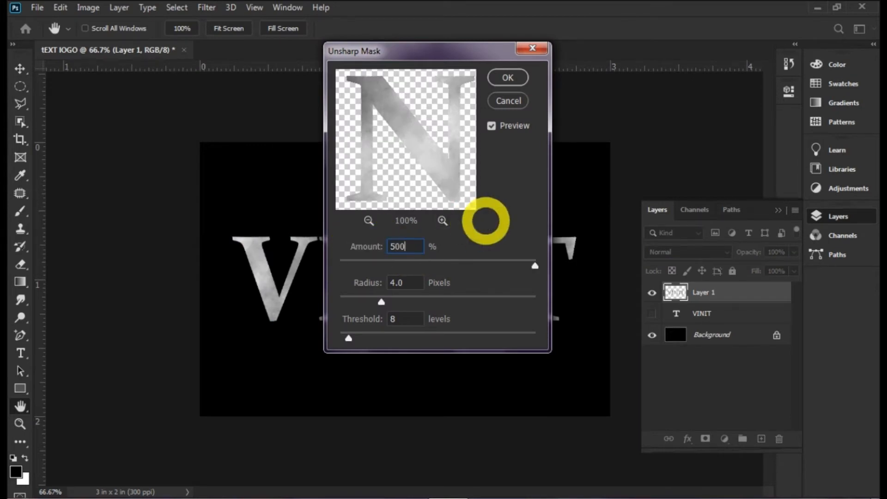
{"action": "left_click", "coordinate": [421, 281]}
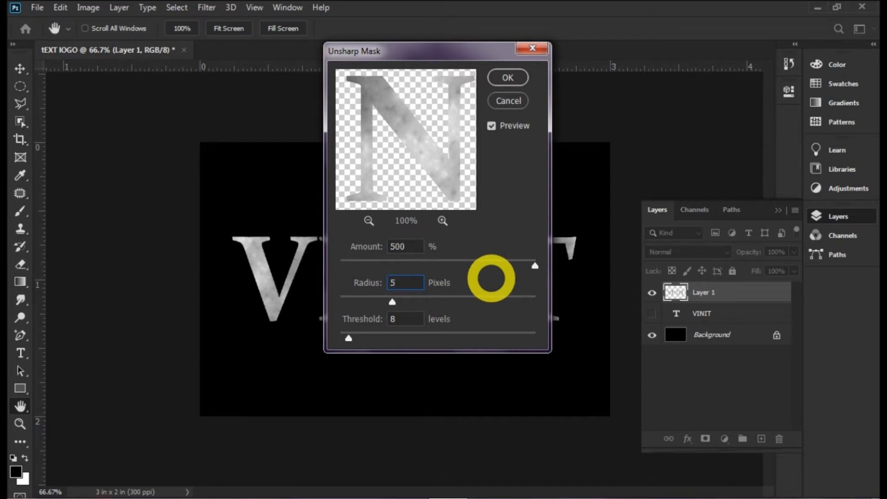
{"action": "left_click", "coordinate": [356, 320]}
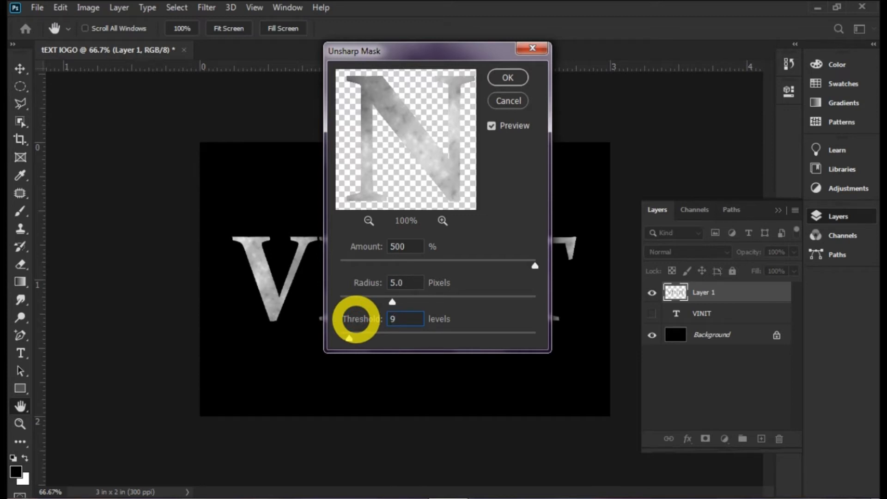
{"action": "left_click", "coordinate": [507, 78]}
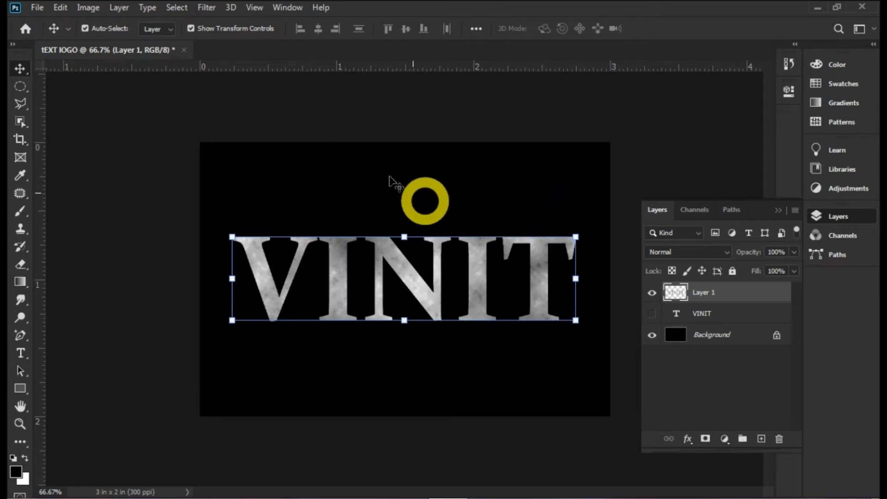
- Apply the Wind filter twice to the clouds layer, using the Wind method from the right each time
{"action": "left_click", "coordinate": [208, 13]}
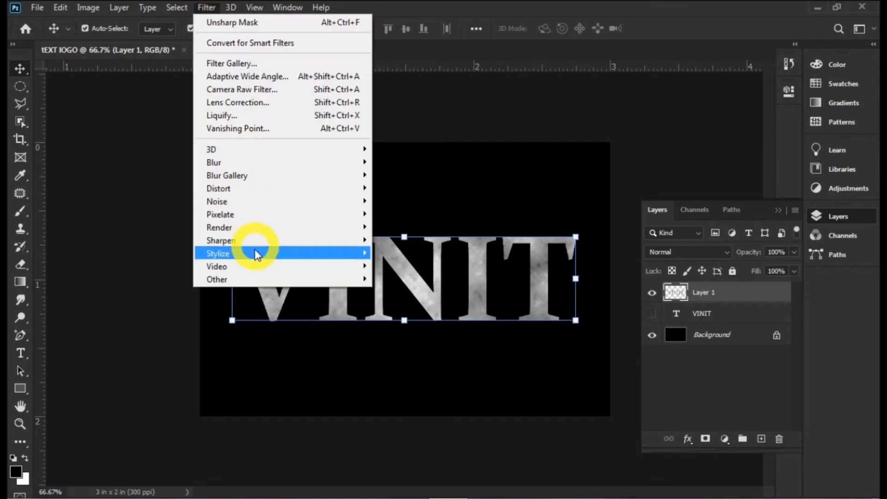
{"action": "mouse_move", "coordinate": [252, 255]}
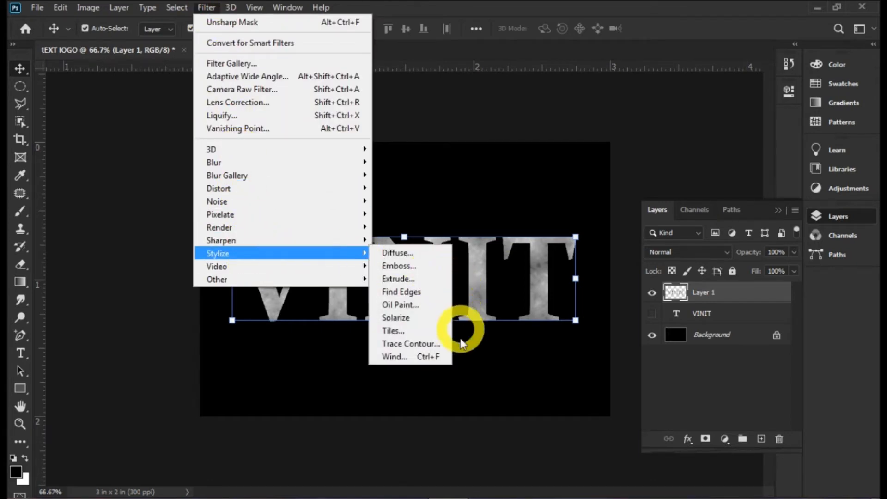
{"action": "left_click", "coordinate": [435, 357]}
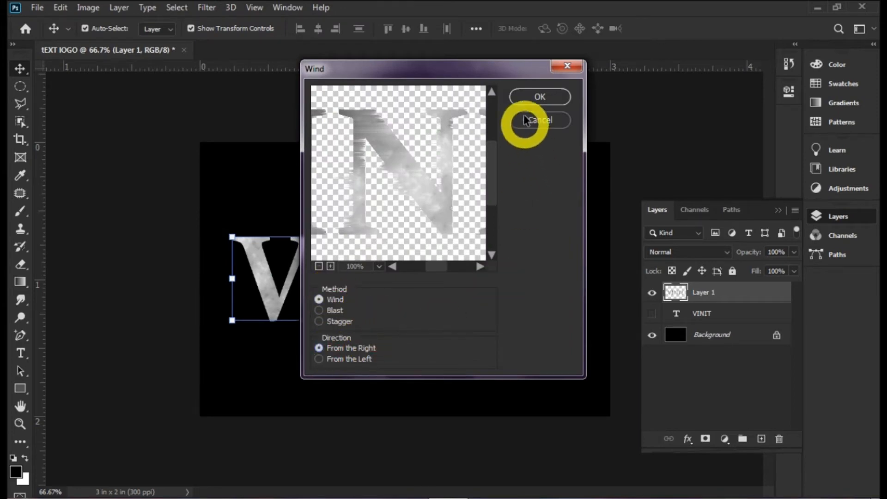
{"action": "left_click", "coordinate": [526, 96]}
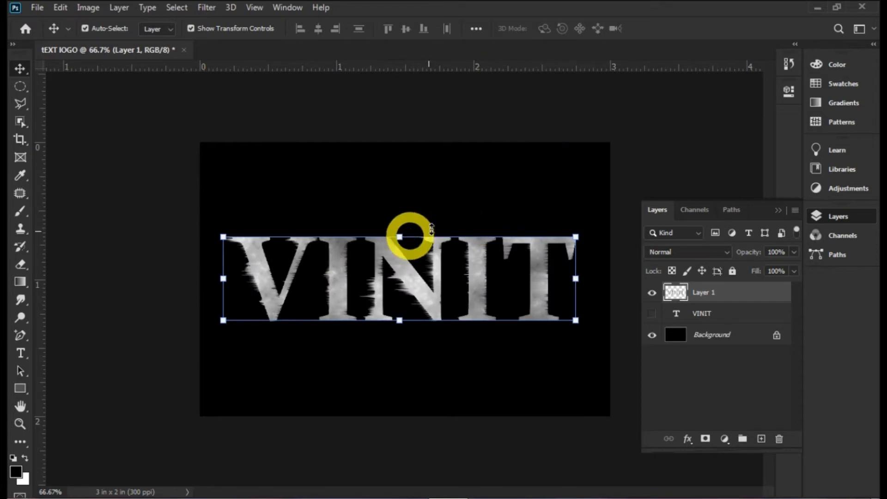
{"action": "left_click", "coordinate": [207, 8]}
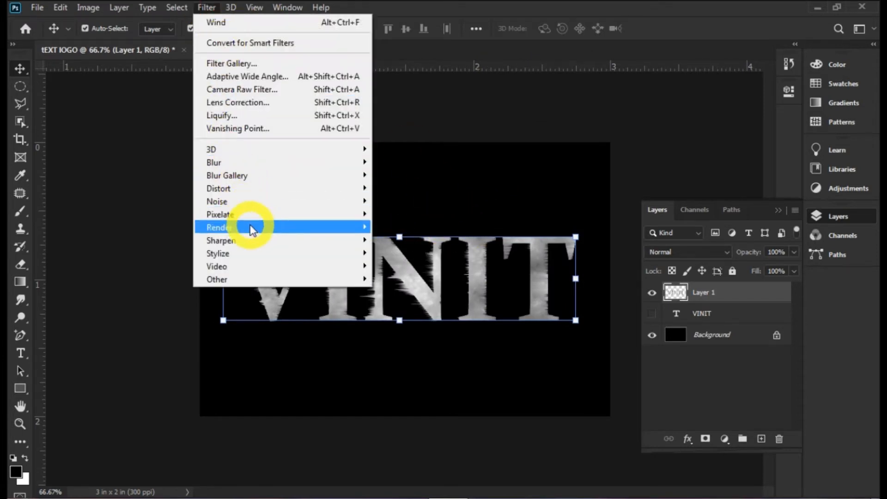
{"action": "mouse_move", "coordinate": [252, 230]}
{"action": "mouse_move", "coordinate": [249, 252]}
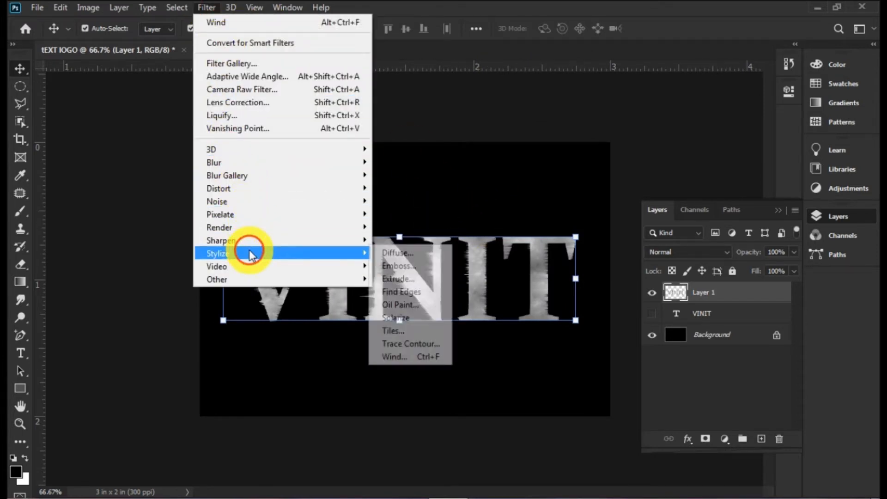
{"action": "left_click", "coordinate": [414, 360]}
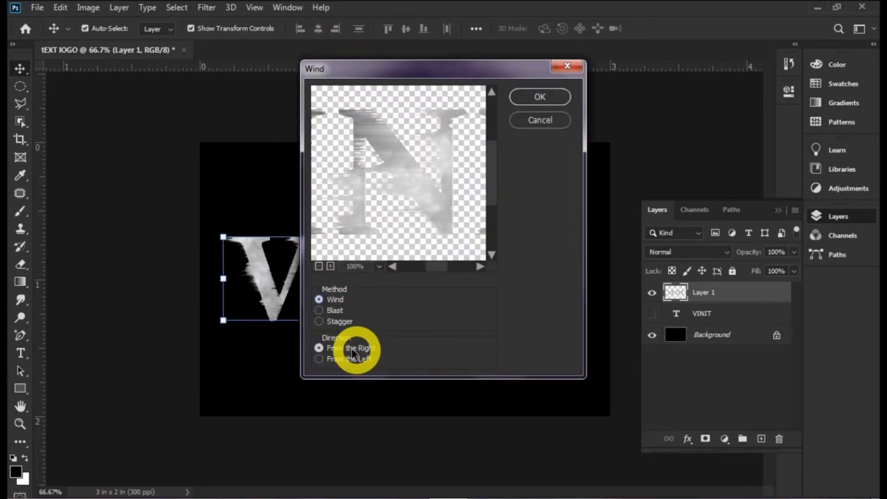
{"action": "left_click", "coordinate": [531, 98]}
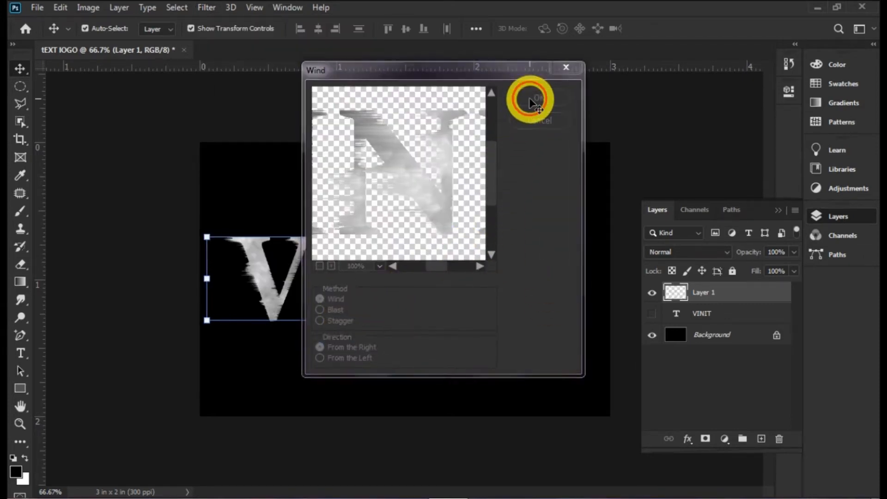
- Apply the Wind filter twice more to the clouds layer, with the Wind method and direction set to From the Left
{"action": "left_click", "coordinate": [207, 7]}
{"action": "mouse_move", "coordinate": [233, 253]}
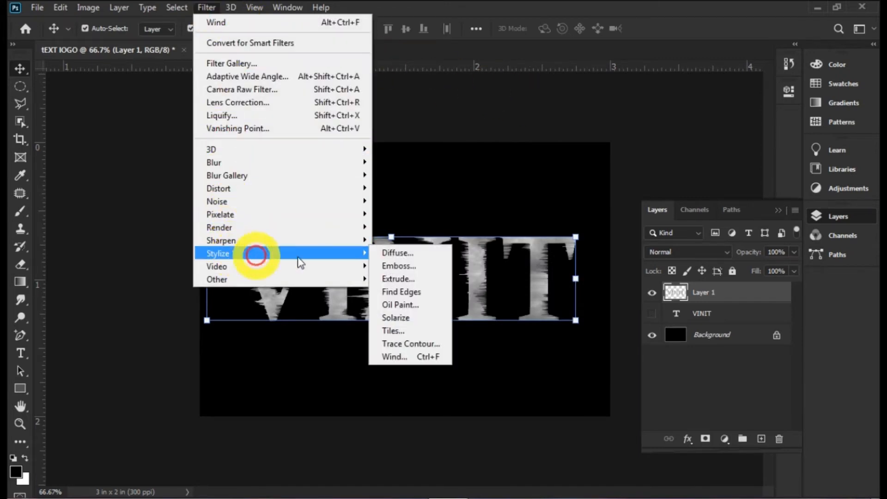
{"action": "left_click", "coordinate": [427, 360]}
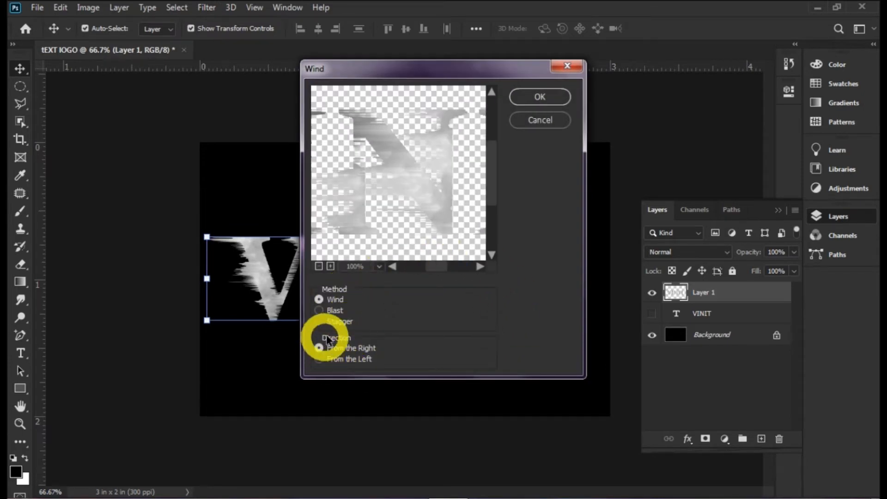
{"action": "left_click", "coordinate": [319, 359]}
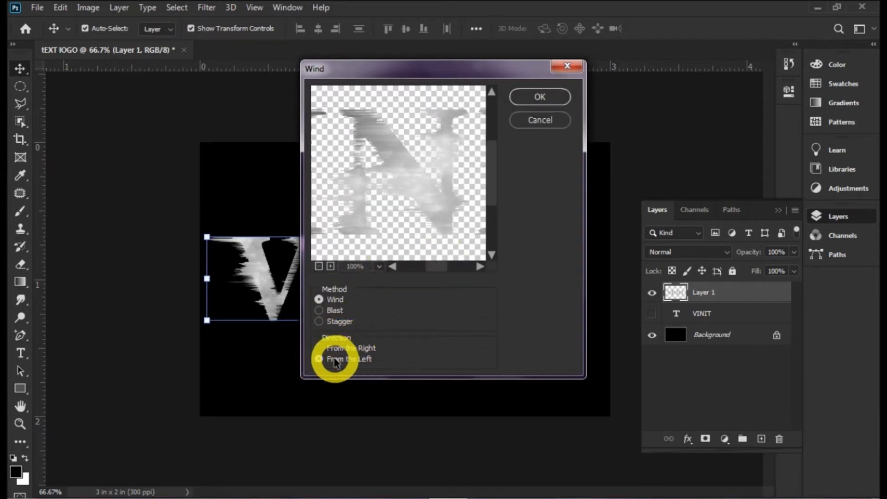
{"action": "left_click", "coordinate": [540, 96]}
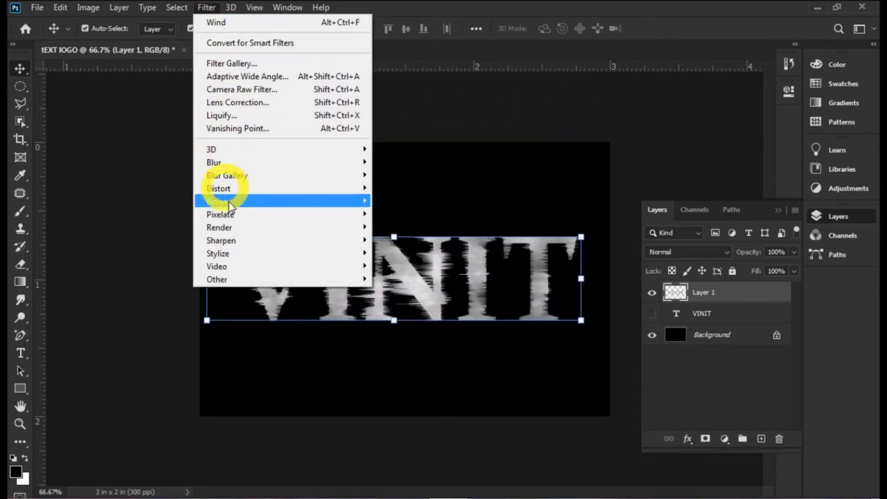
{"action": "mouse_move", "coordinate": [237, 252]}
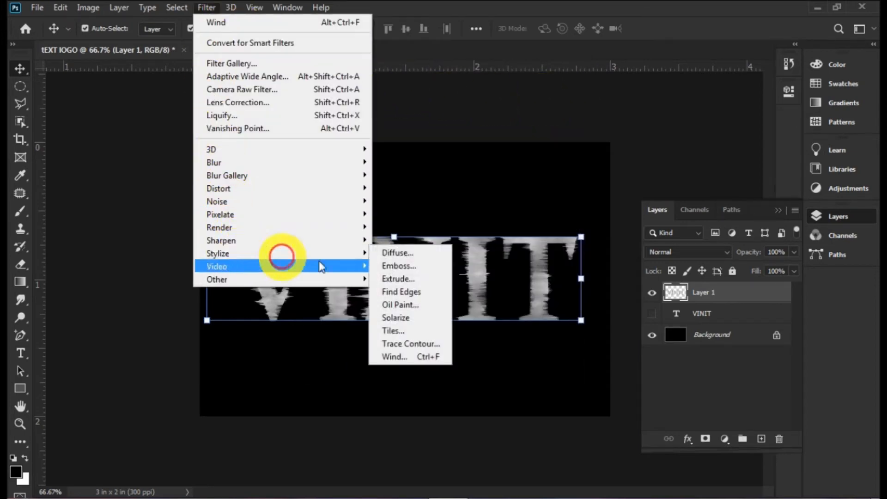
{"action": "left_click", "coordinate": [431, 358]}
{"action": "left_click", "coordinate": [367, 359]}
{"action": "left_click", "coordinate": [539, 96]}
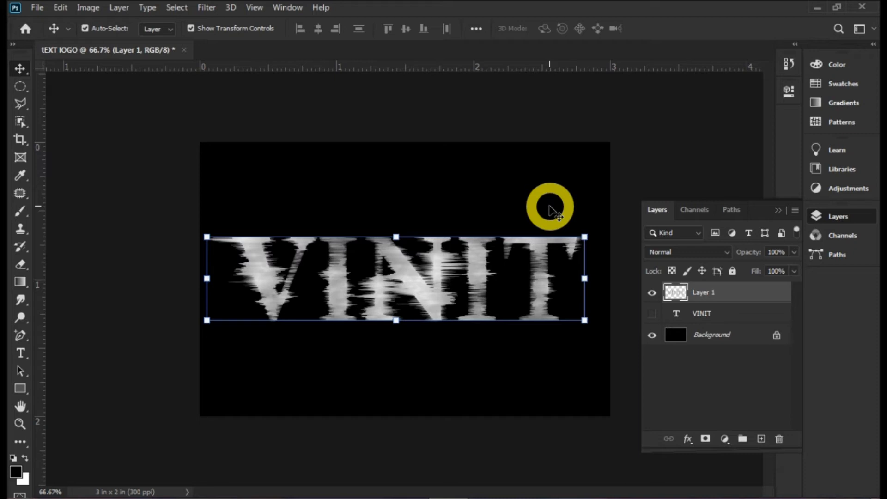
- Load the hidden text layer's letter shapes as a selection and contract it by 3 pixels
{"action": "key", "text": "ctrl"}
{"action": "left_click", "coordinate": [676, 315], "text": "ctrl"}
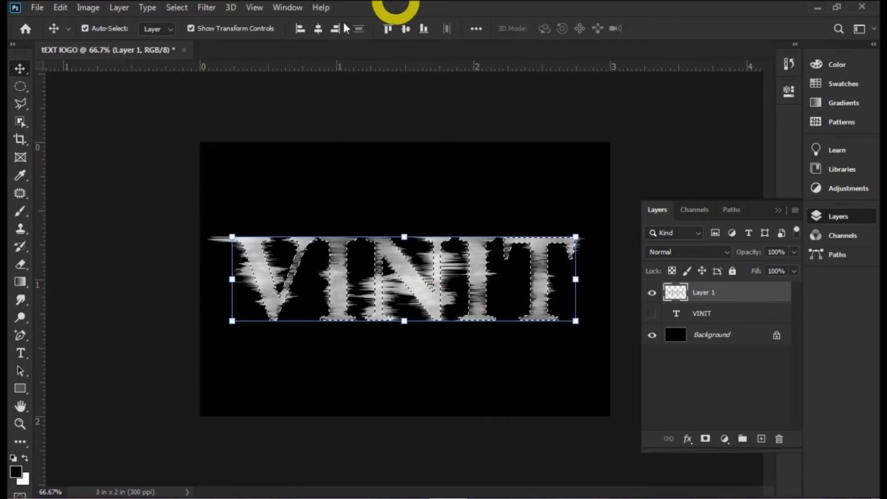
{"action": "left_click", "coordinate": [181, 9]}
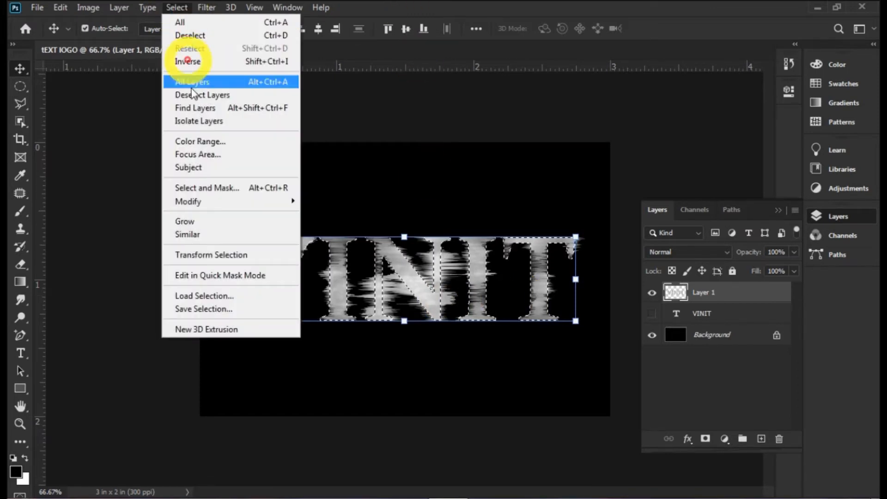
{"action": "mouse_move", "coordinate": [205, 202]}
{"action": "left_click", "coordinate": [250, 204]}
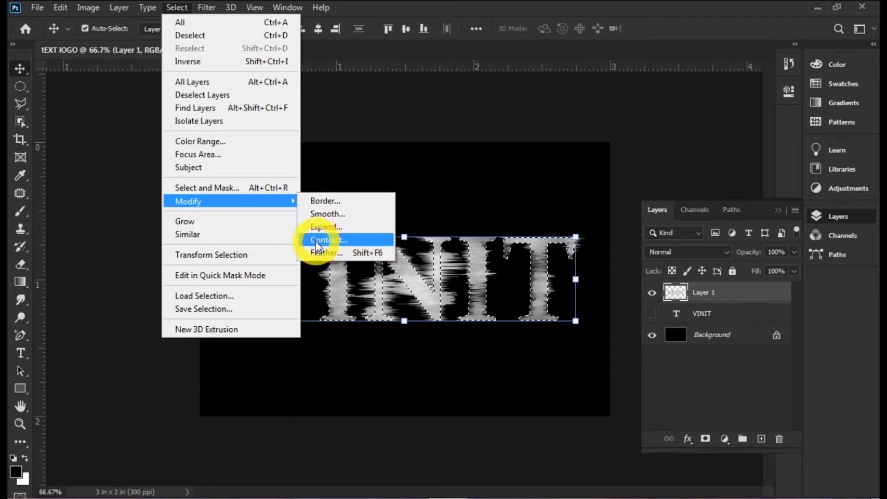
{"action": "left_click", "coordinate": [333, 240]}
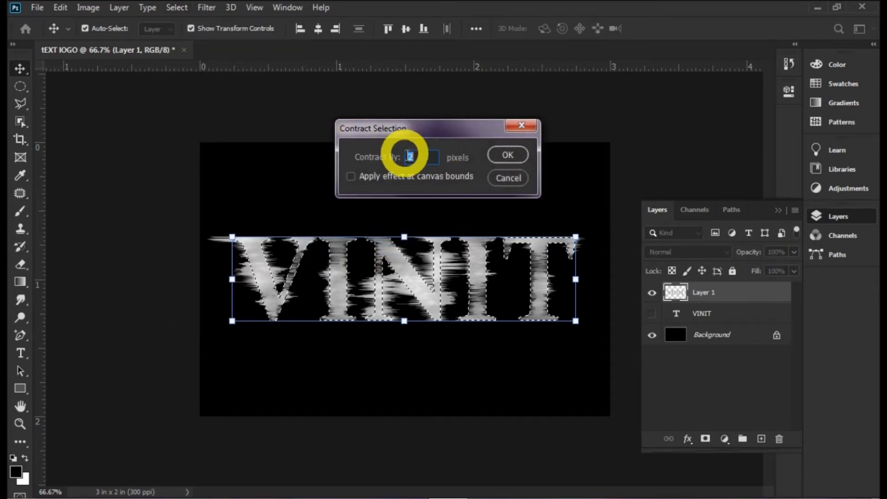
{"action": "double_click", "coordinate": [420, 156]}
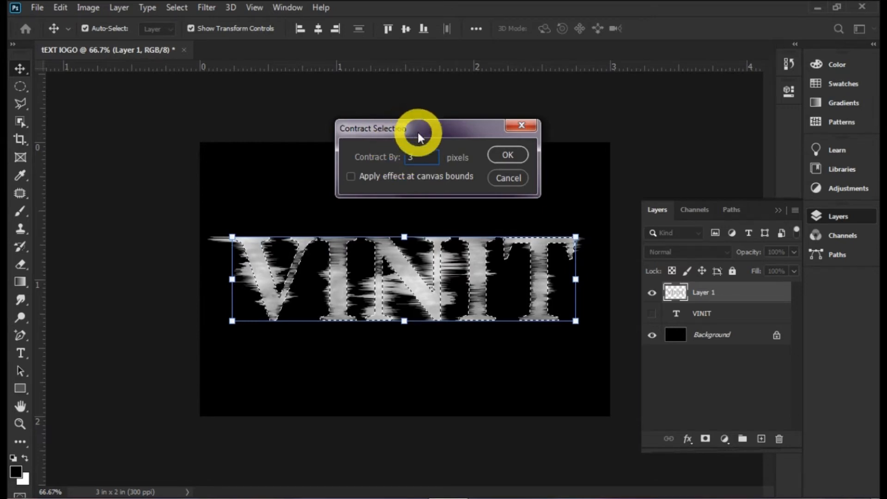
{"action": "left_click", "coordinate": [513, 155]}
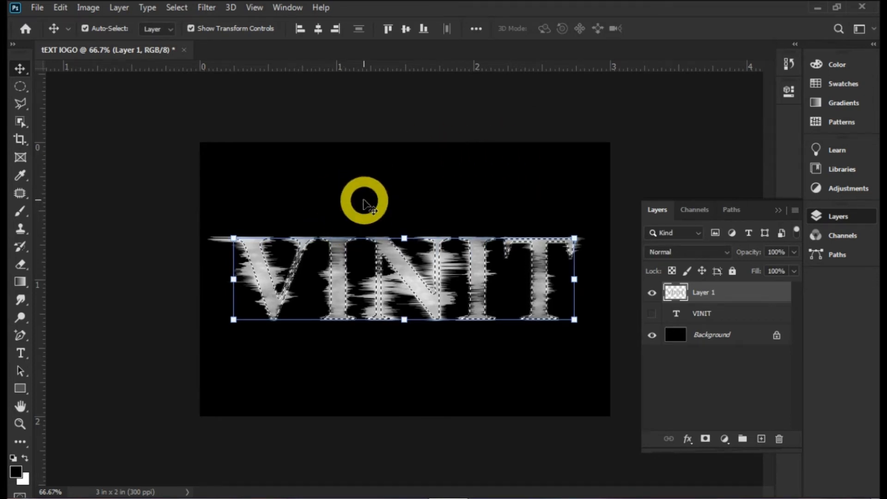
- Feather the contracted letter selection by 1 pixel and invert it
{"action": "left_click", "coordinate": [177, 8]}
{"action": "mouse_move", "coordinate": [221, 202]}
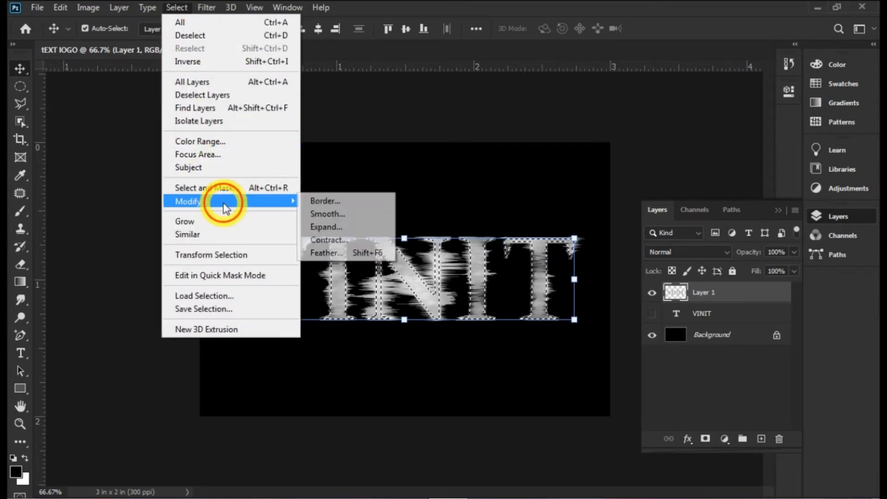
{"action": "left_click", "coordinate": [357, 256]}
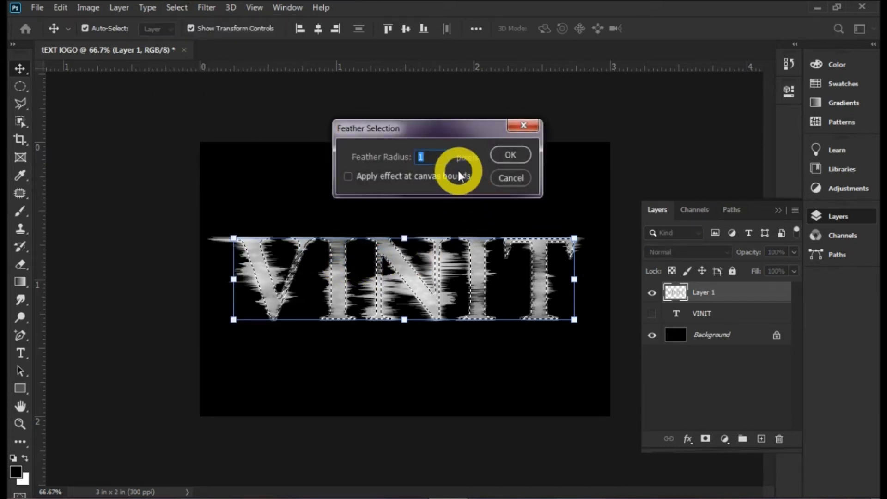
{"action": "left_click", "coordinate": [509, 155]}
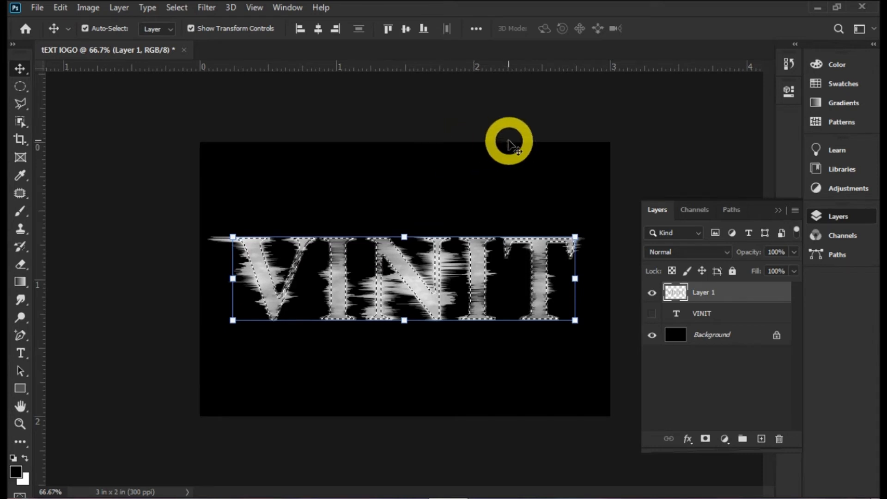
{"action": "left_click", "coordinate": [178, 7]}
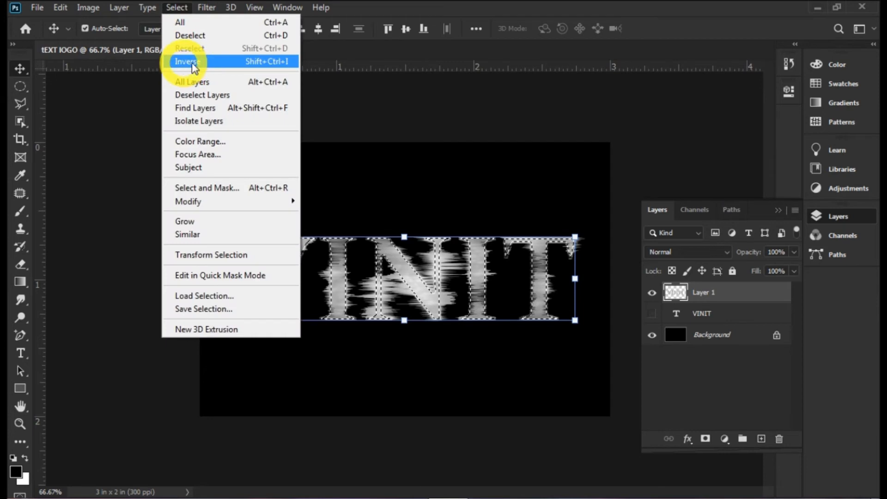
{"action": "left_click", "coordinate": [250, 68]}
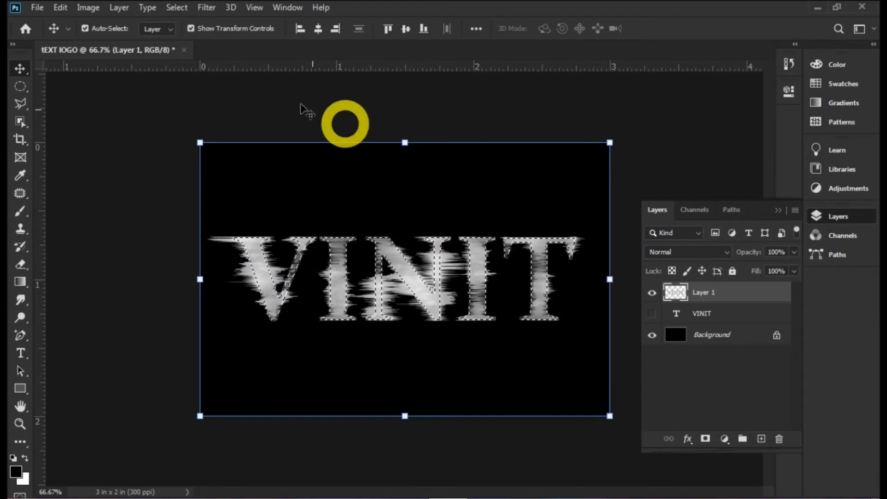
- Apply the Wind filter from the left twice to the inverted selection on the clouds layer, using the Wind method
{"action": "left_click", "coordinate": [207, 8]}
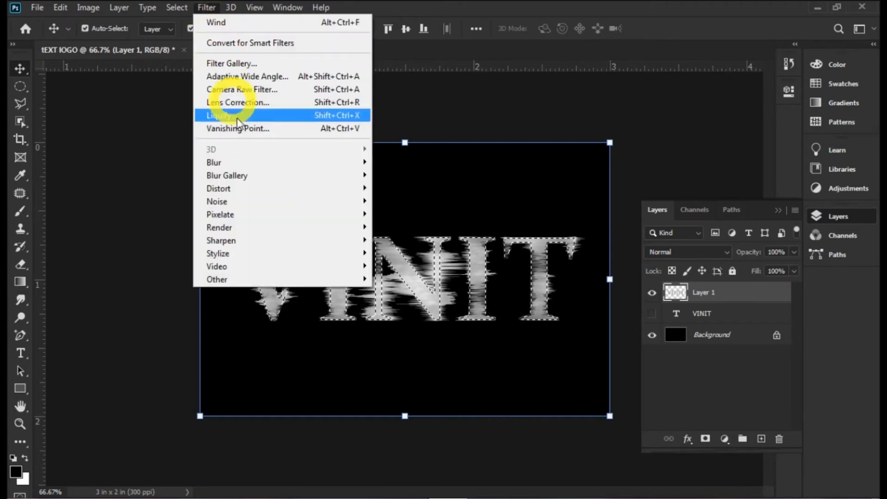
{"action": "left_click", "coordinate": [265, 255]}
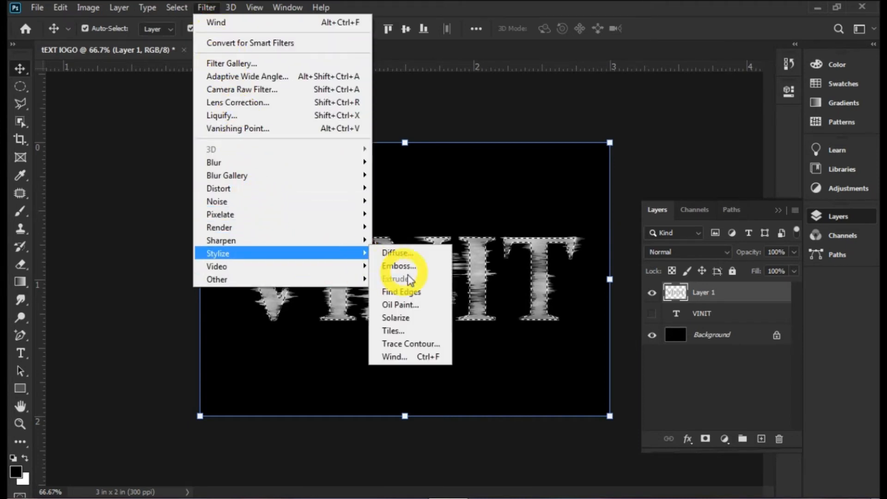
{"action": "left_click", "coordinate": [405, 358]}
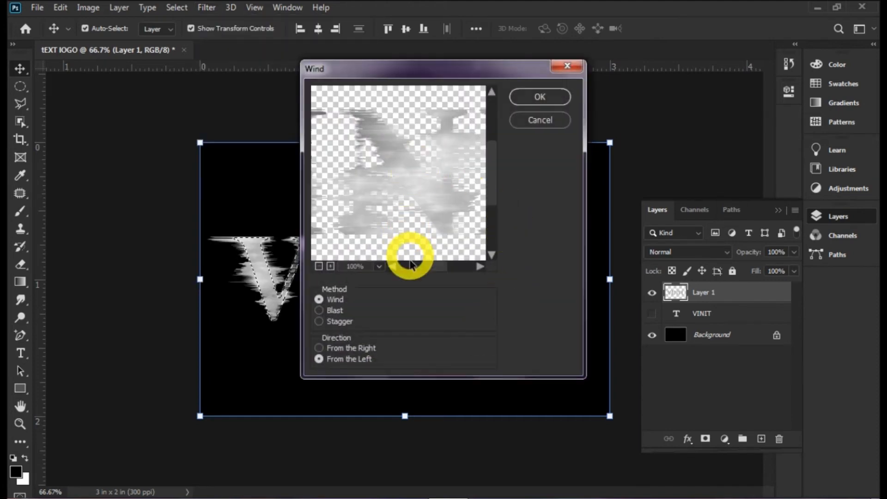
{"action": "left_click", "coordinate": [541, 97]}
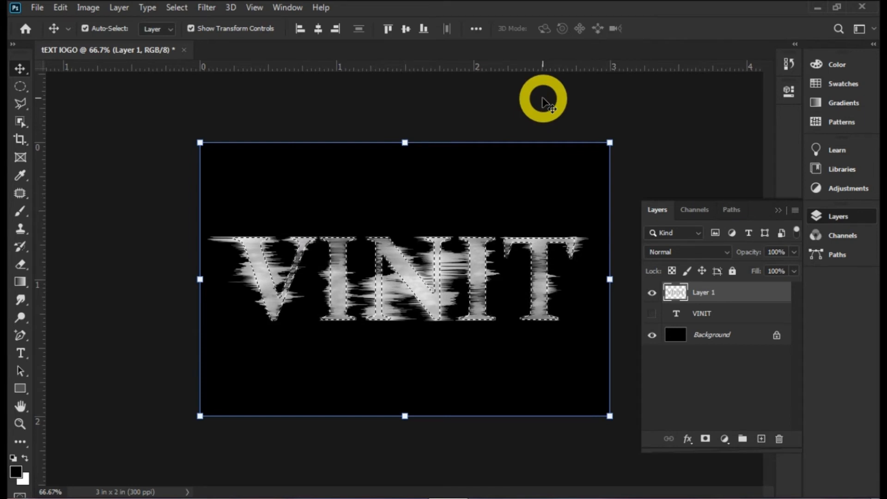
{"action": "left_click", "coordinate": [207, 8]}
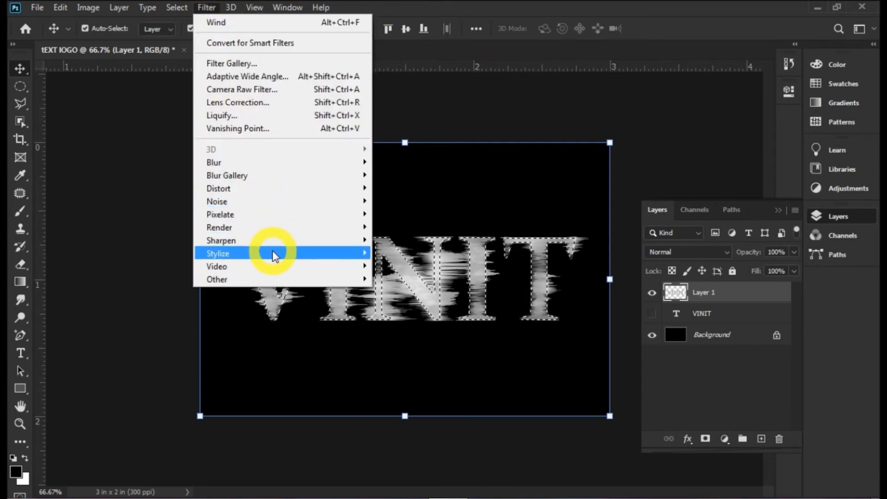
{"action": "left_click", "coordinate": [290, 258]}
{"action": "left_click", "coordinate": [397, 357]}
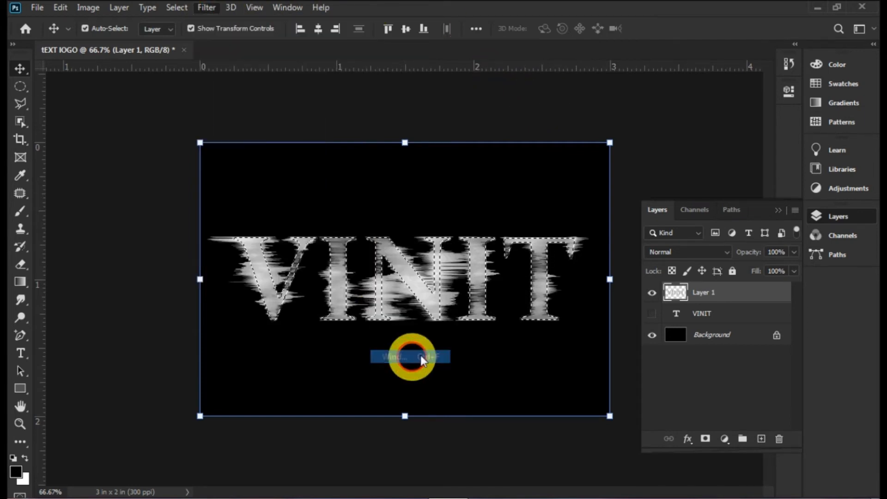
{"action": "left_click", "coordinate": [537, 98]}
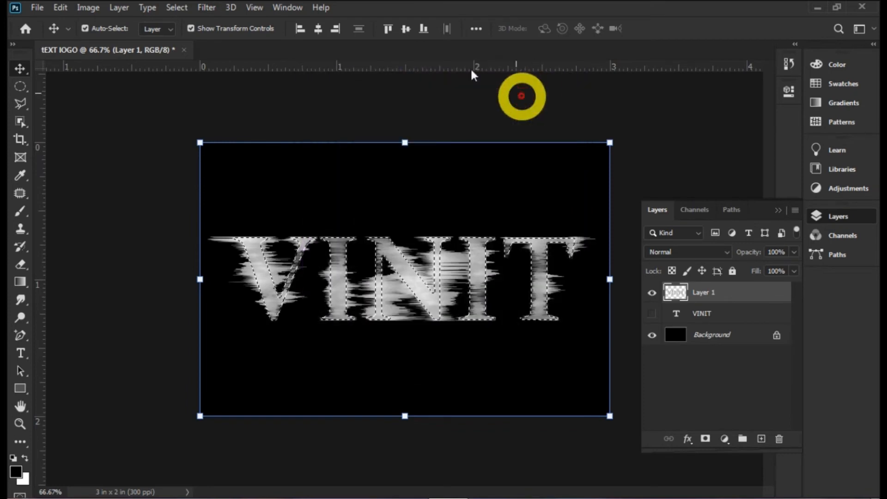
- Apply the Wind filter twice to the inverted selection on the clouds layer, using the Wind method from the right
{"action": "left_click", "coordinate": [207, 8]}
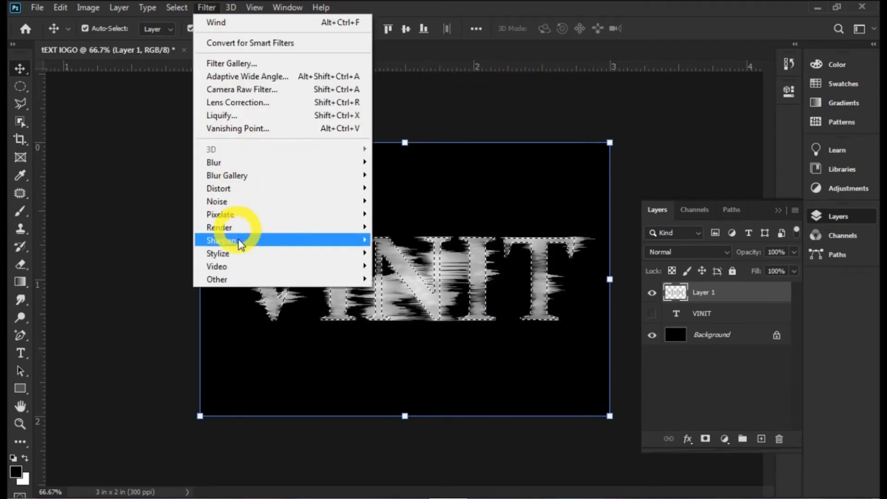
{"action": "mouse_move", "coordinate": [257, 254]}
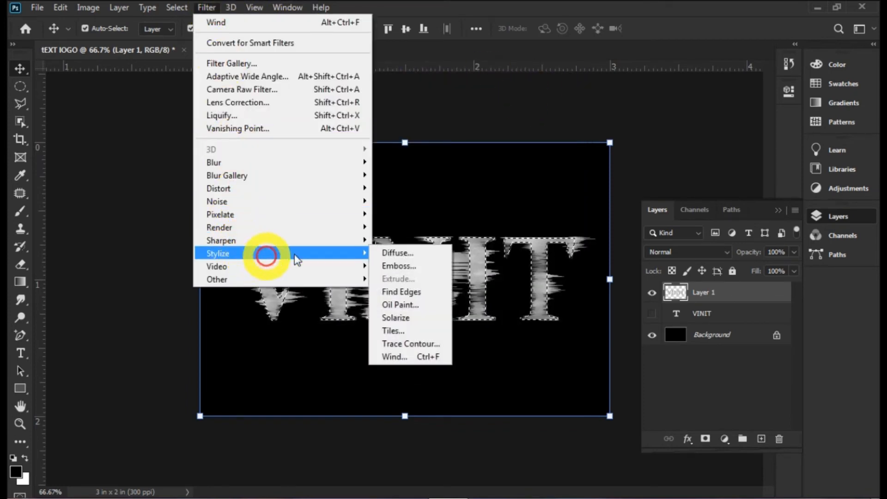
{"action": "left_click", "coordinate": [409, 356]}
{"action": "left_click", "coordinate": [344, 351]}
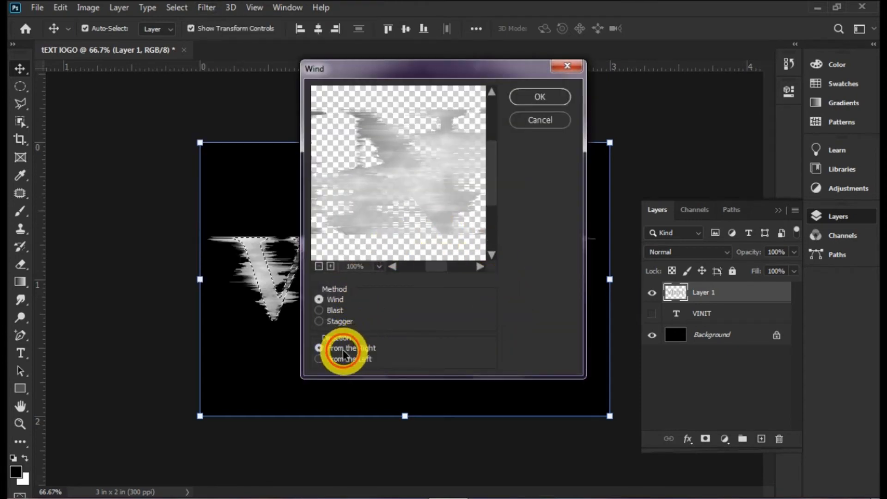
{"action": "left_click", "coordinate": [535, 96]}
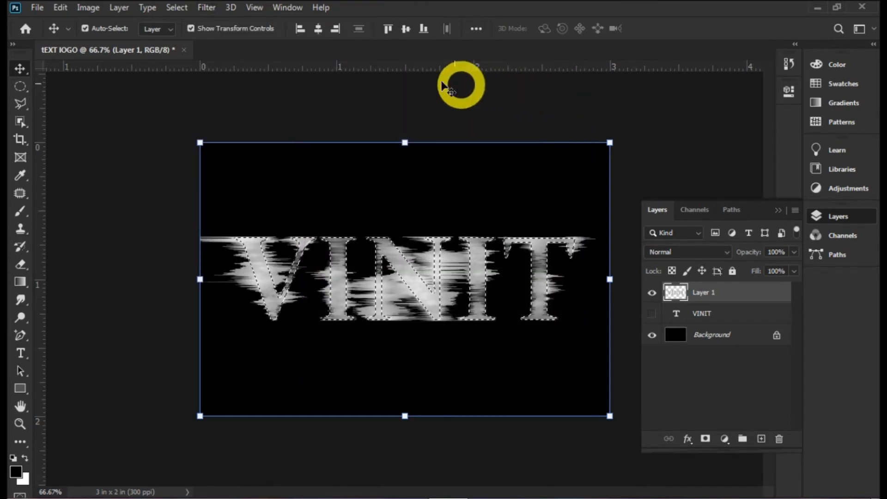
{"action": "left_click", "coordinate": [206, 8]}
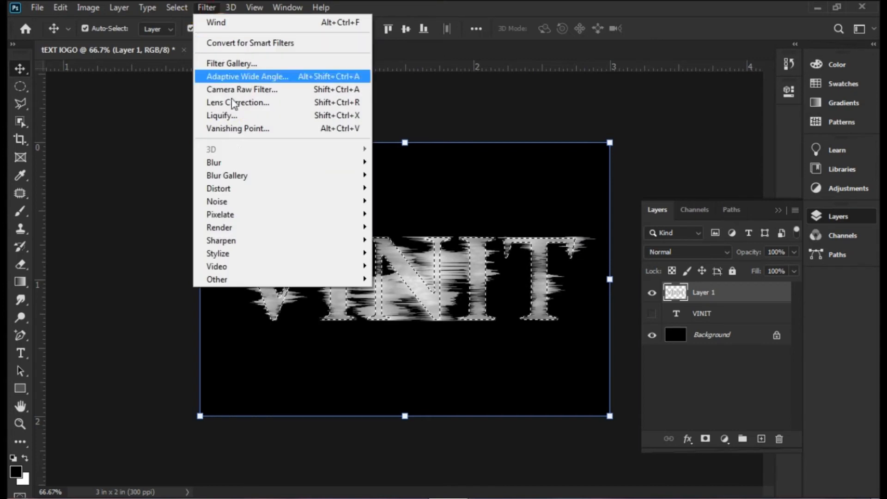
{"action": "left_click", "coordinate": [256, 258]}
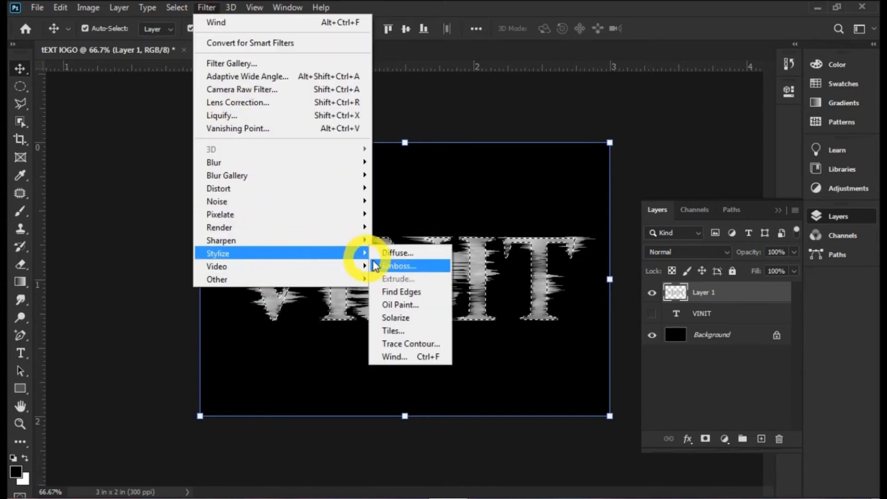
{"action": "left_click", "coordinate": [402, 357]}
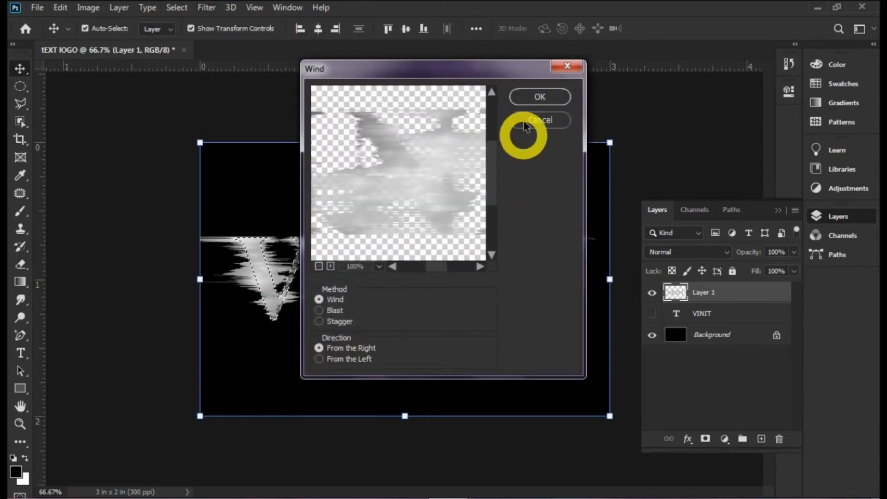
{"action": "left_click", "coordinate": [536, 97]}
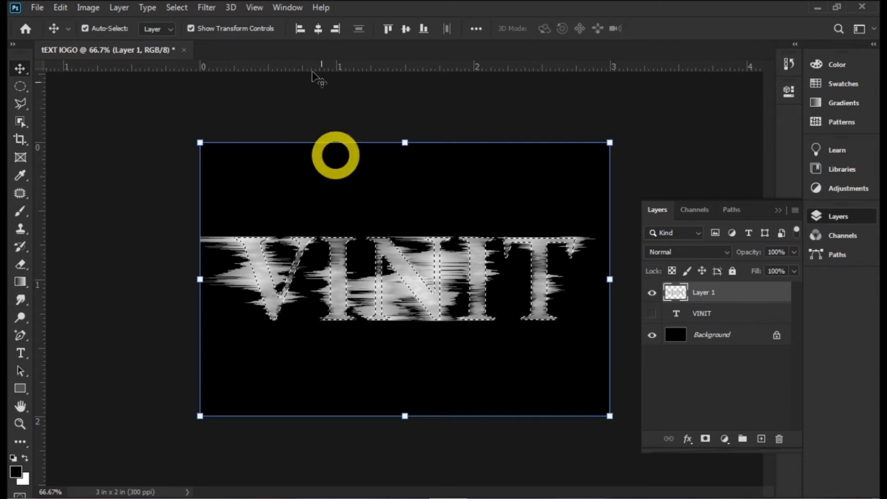
- Apply the Twirl filter at an angle of 350° to the inverted selection, and deselect it
{"action": "left_click", "coordinate": [206, 7]}
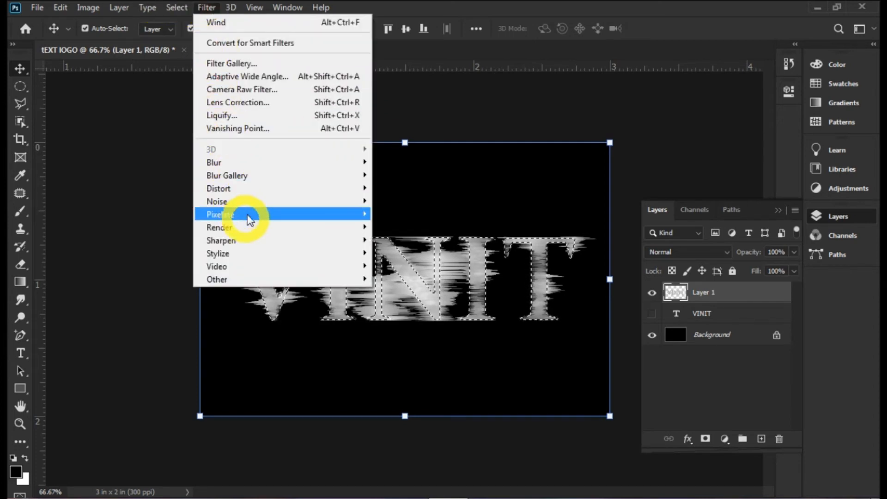
{"action": "mouse_move", "coordinate": [273, 187]}
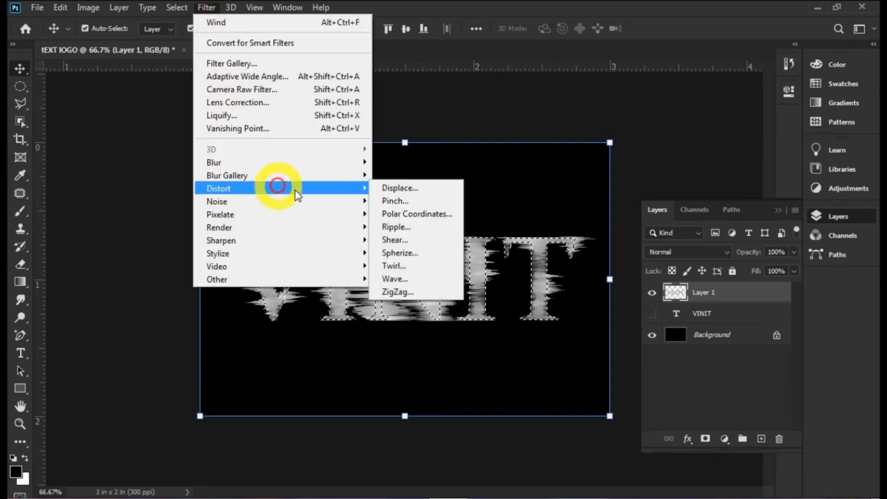
{"action": "left_click", "coordinate": [400, 267]}
{"action": "left_click", "coordinate": [450, 307]}
{"action": "left_click_drag", "start_coordinate": [451, 306], "coordinate": [407, 306]}
{"action": "type", "text": "3"}
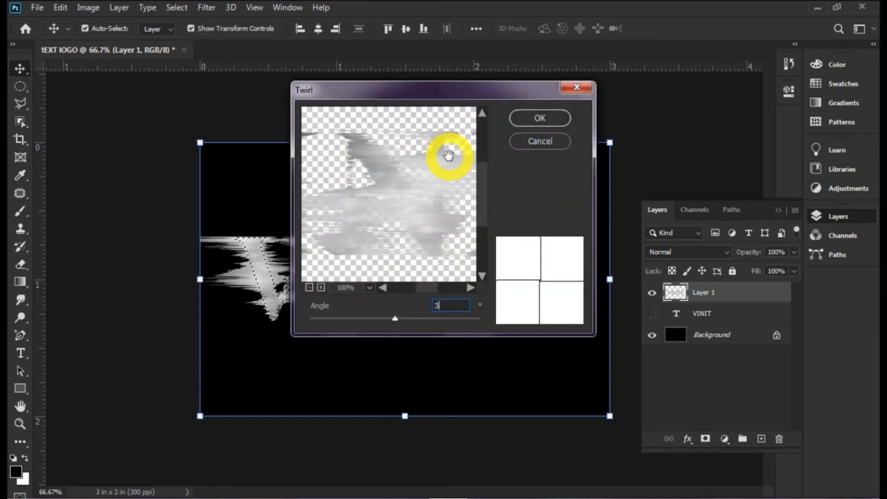
{"action": "type", "text": "50"}
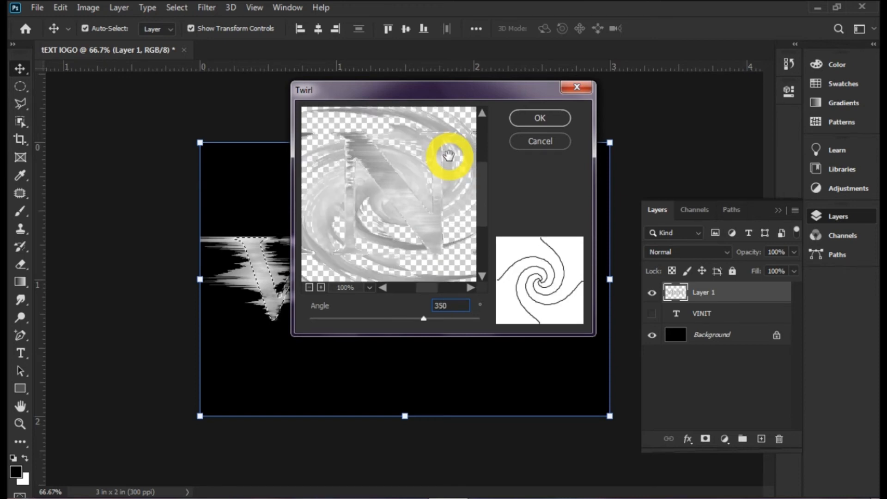
{"action": "left_click", "coordinate": [547, 118]}
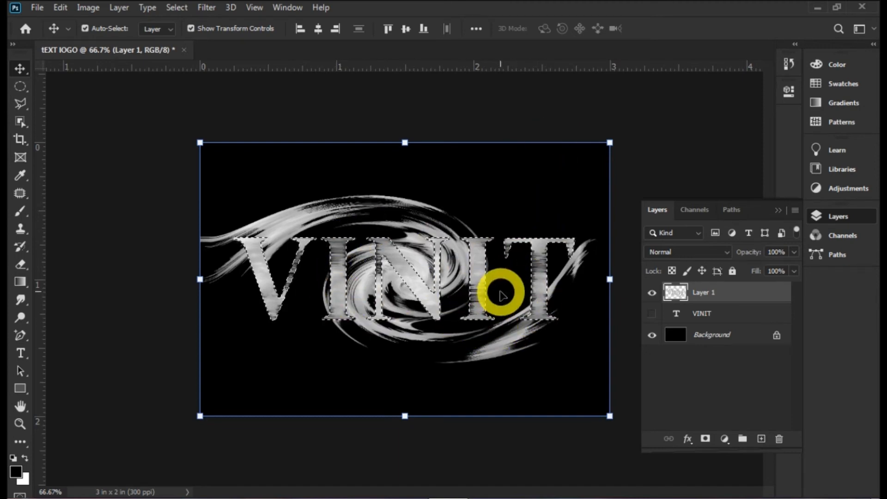
{"action": "key", "text": "ctrl+d"}
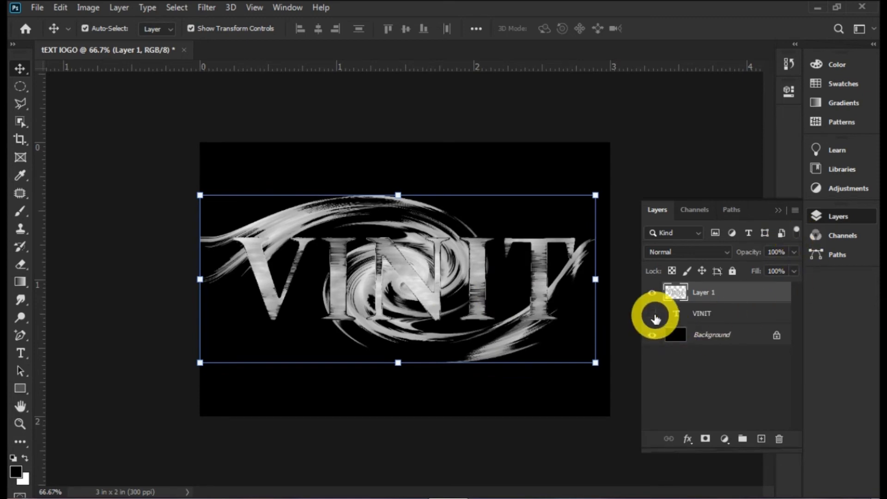
- Show the hidden text layer and set the clouds layer's Color Balance midtones to +100 cyan–red and -40 yellow–blue
{"action": "left_click", "coordinate": [653, 316]}
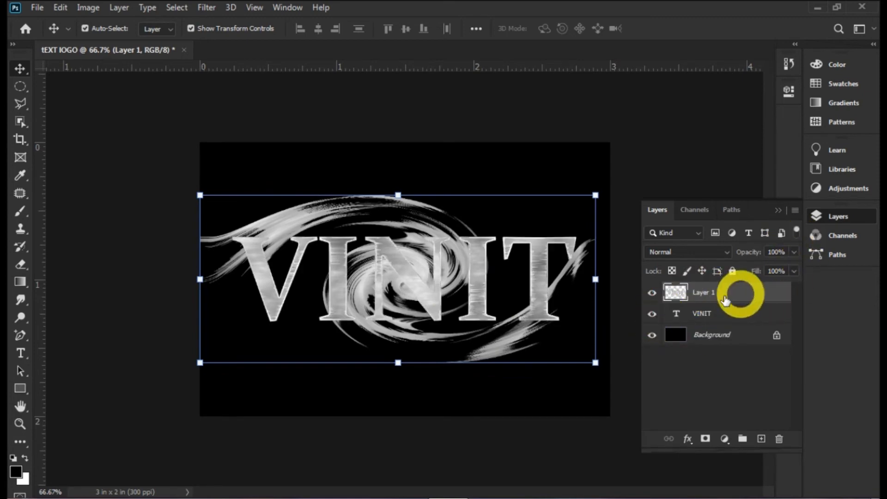
{"action": "left_click", "coordinate": [91, 8]}
{"action": "mouse_move", "coordinate": [111, 41]}
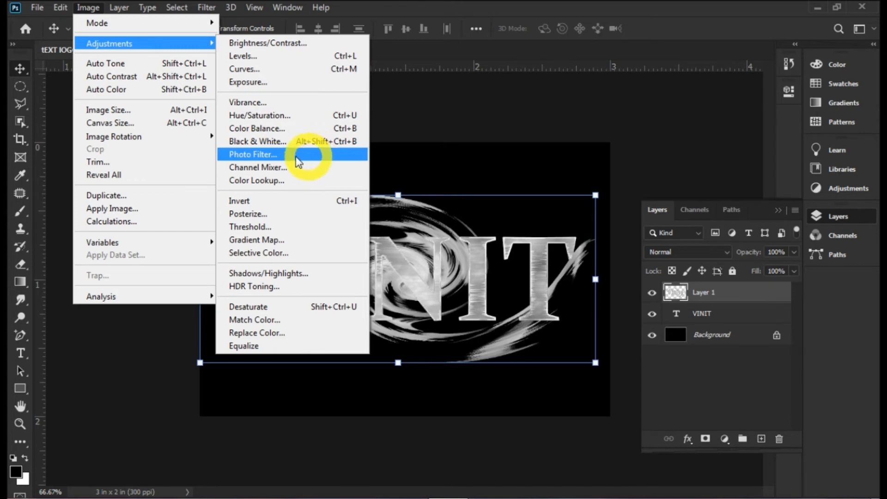
{"action": "left_click", "coordinate": [323, 129]}
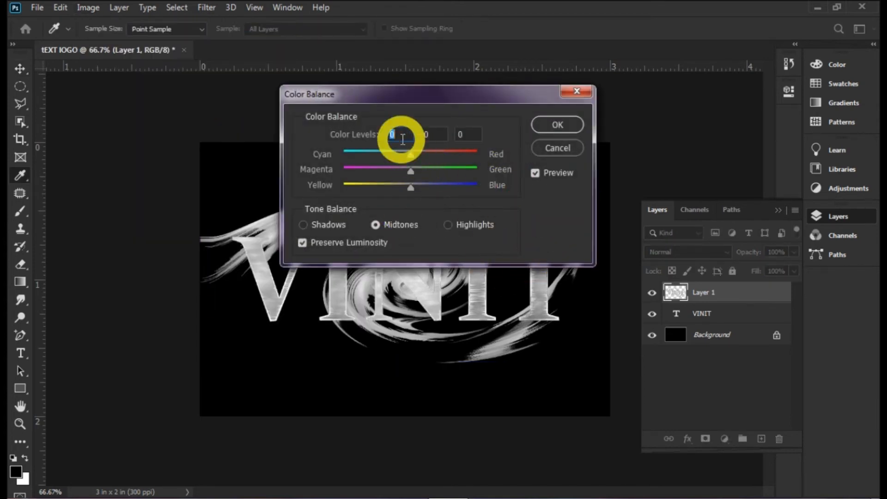
{"action": "type", "text": "100"}
{"action": "left_click", "coordinate": [480, 134]}
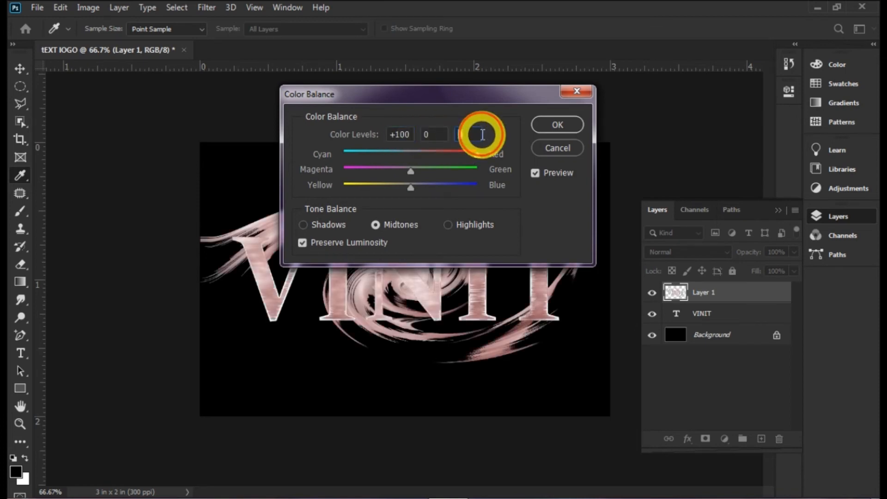
{"action": "type", "text": "-40"}
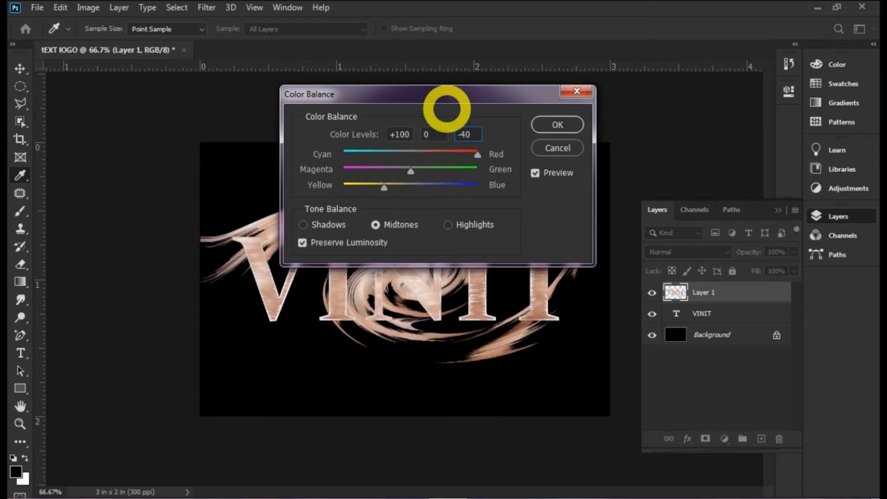
- Set the Color Balance shadows to +70 cyan–red and +70 yellow–blue
{"action": "left_click", "coordinate": [326, 225]}
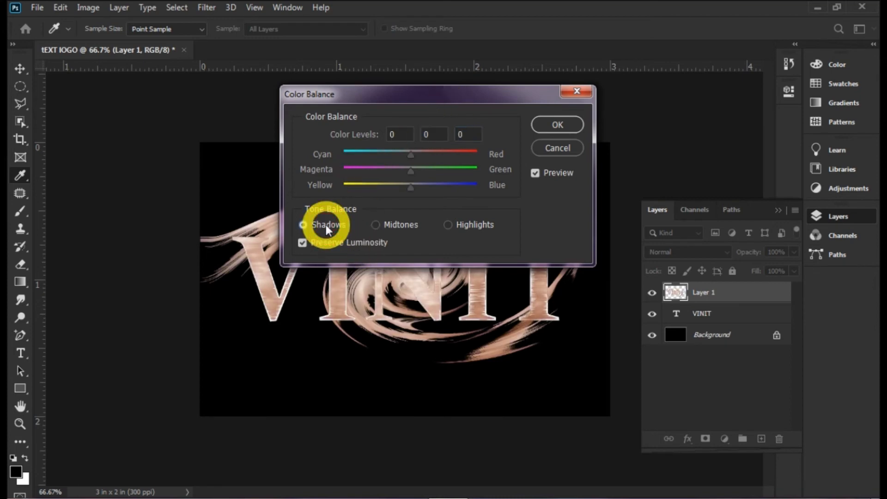
{"action": "double_click", "coordinate": [398, 133]}
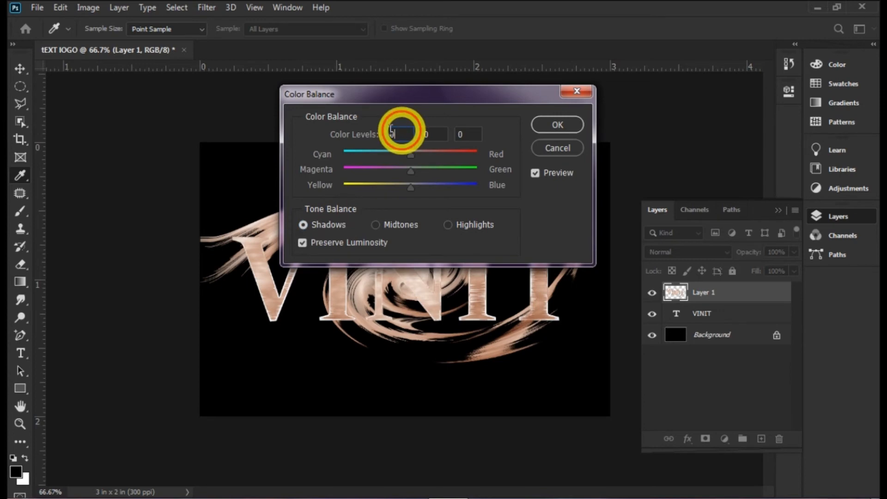
{"action": "type", "text": "70"}
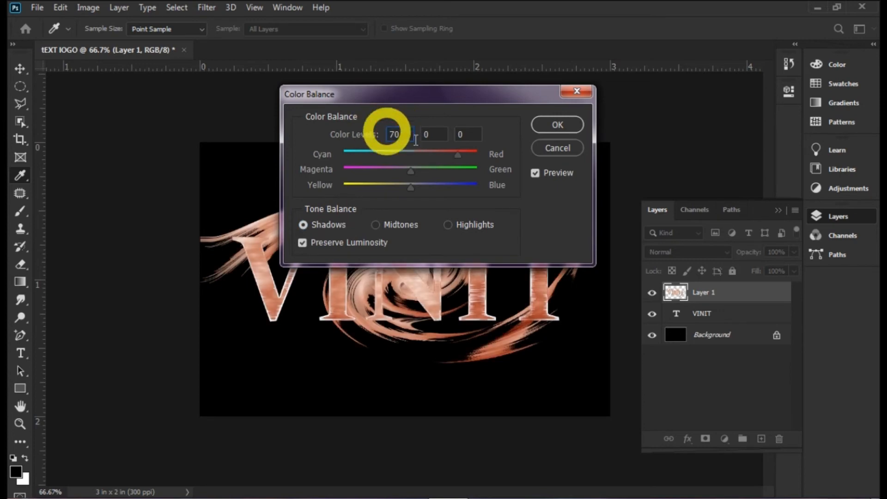
{"action": "double_click", "coordinate": [471, 134]}
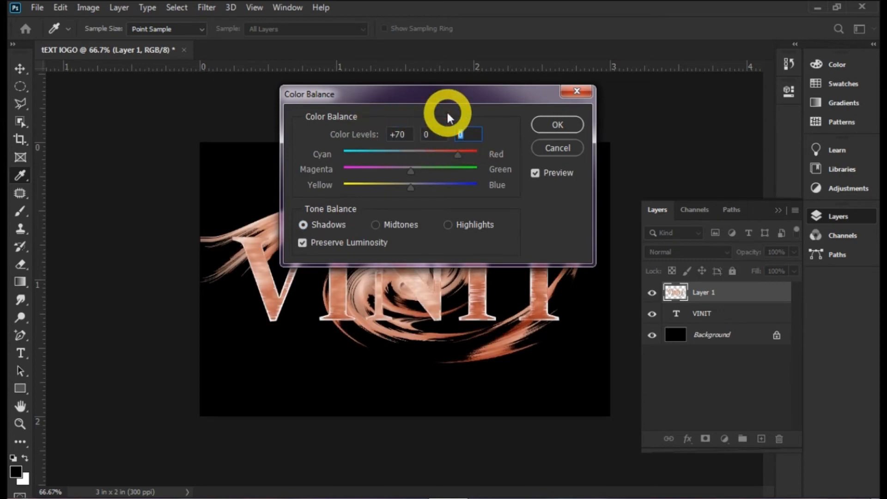
{"action": "type", "text": "70"}
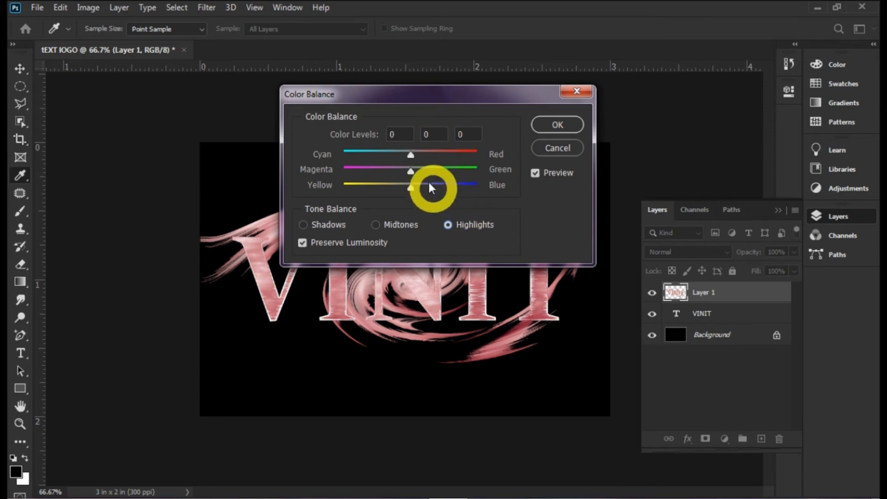
- Set the Color Balance highlights to +80 cyan–red and -40 yellow–blue, and apply the adjustment
{"action": "double_click", "coordinate": [390, 134]}
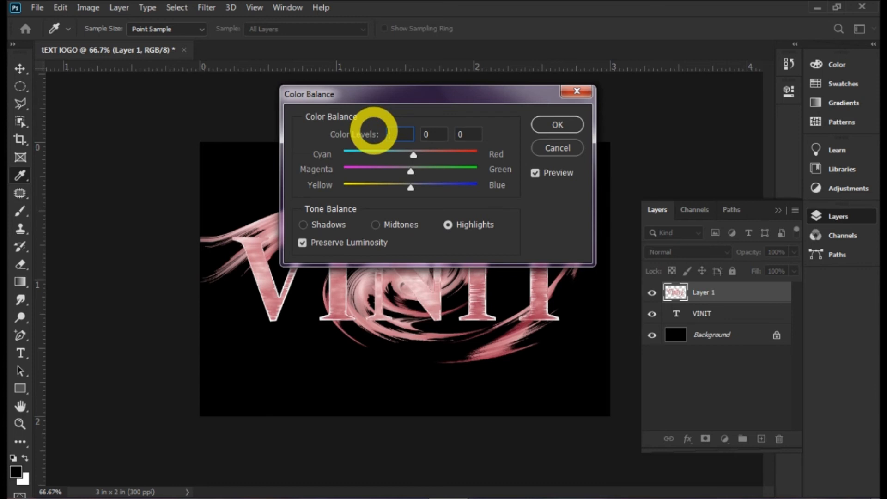
{"action": "type", "text": "80"}
{"action": "left_click", "coordinate": [439, 131]}
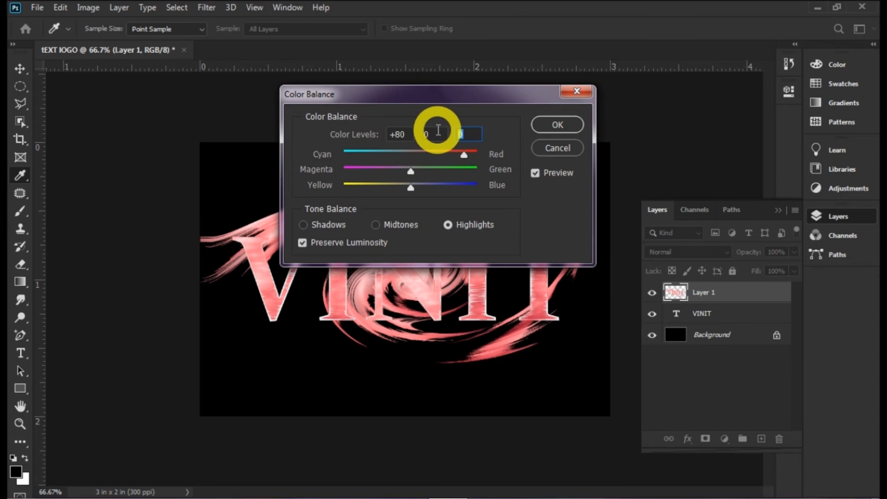
{"action": "type", "text": "40"}
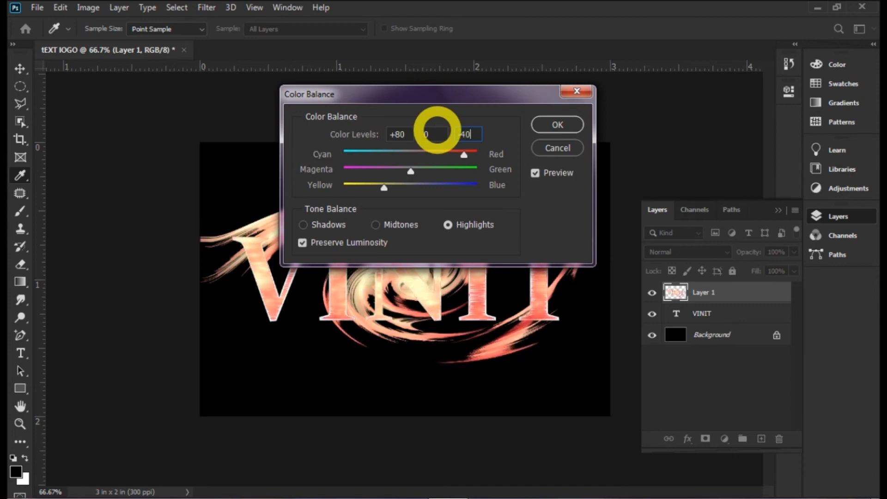
{"action": "left_click", "coordinate": [557, 124]}
{"action": "key", "text": "v"}
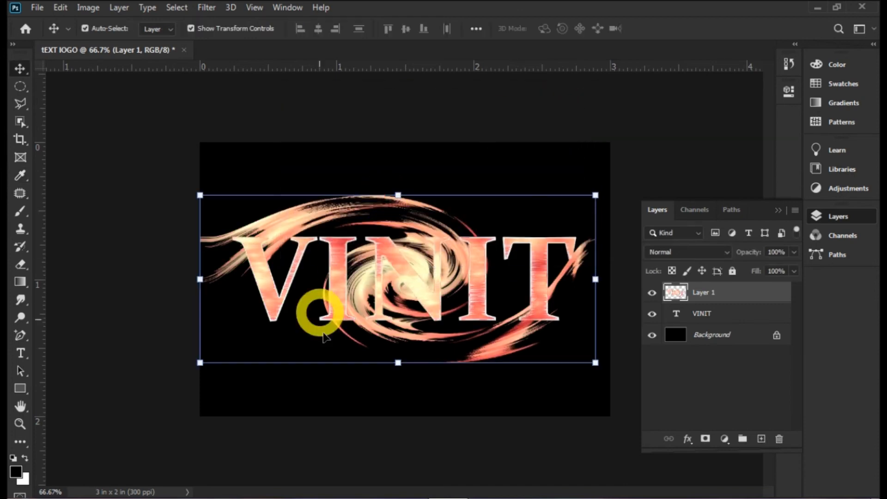
{"action": "left_click", "coordinate": [478, 410]}
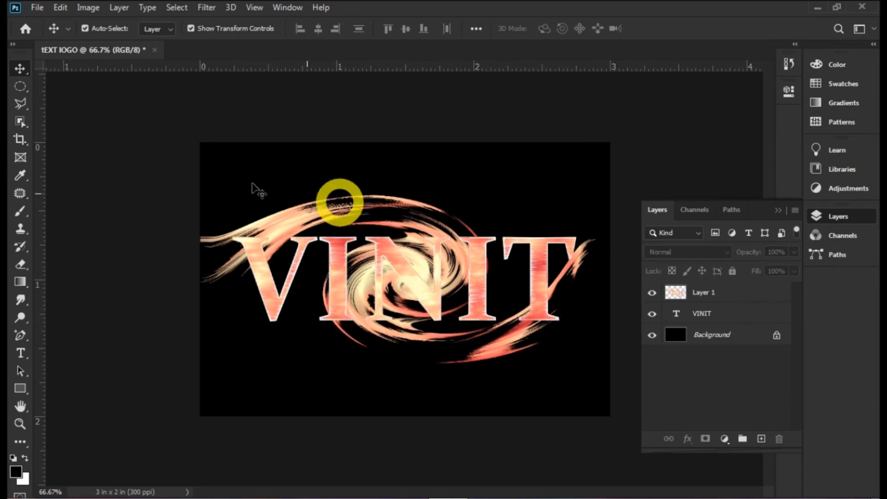
{"action": "left_click", "coordinate": [88, 8]}
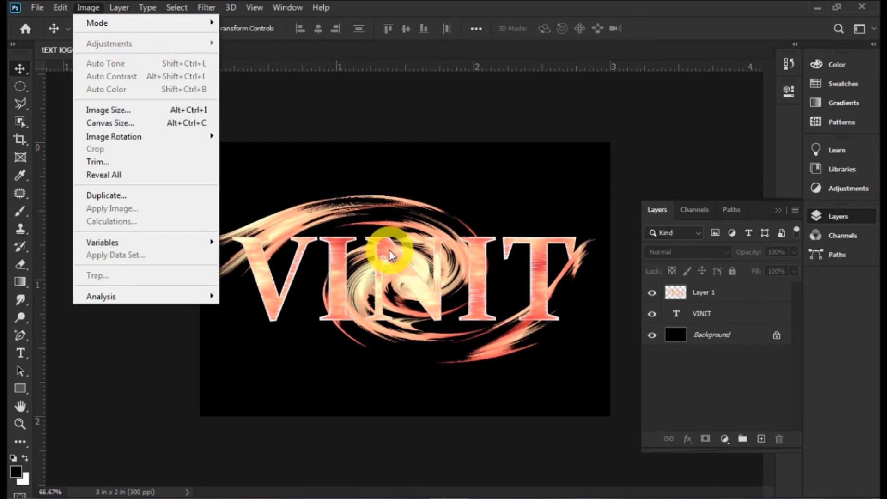
{"action": "left_click", "coordinate": [726, 308]}
{"action": "left_click", "coordinate": [730, 295]}
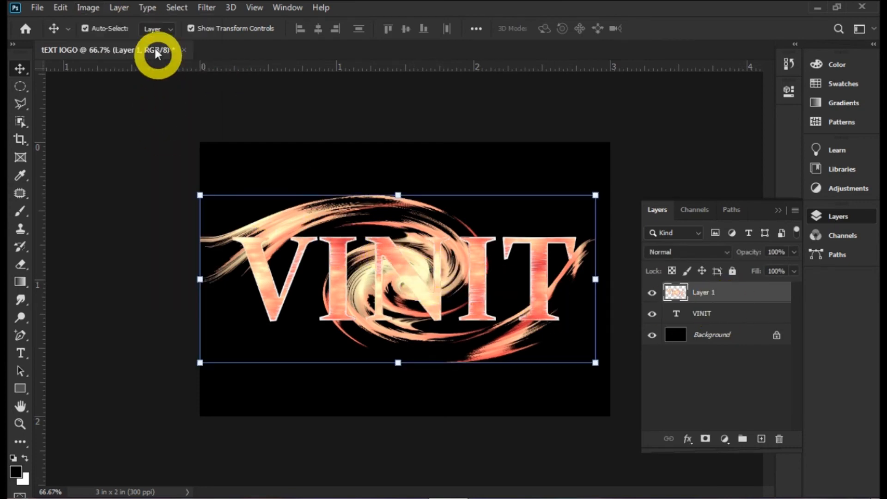
- Colorize Layer 1 with Hue/Saturation, using hue 163, saturation 77 and lightness -57
{"action": "left_click", "coordinate": [89, 8]}
{"action": "mouse_move", "coordinate": [109, 39]}
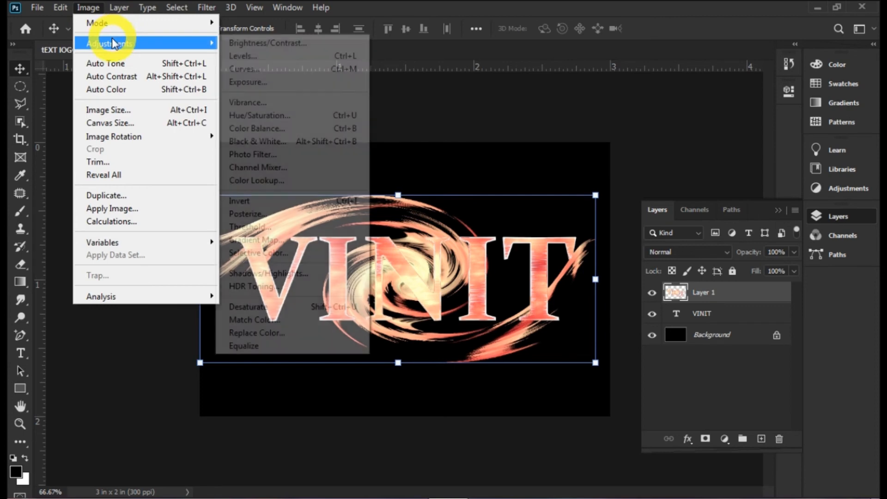
{"action": "left_click", "coordinate": [293, 116]}
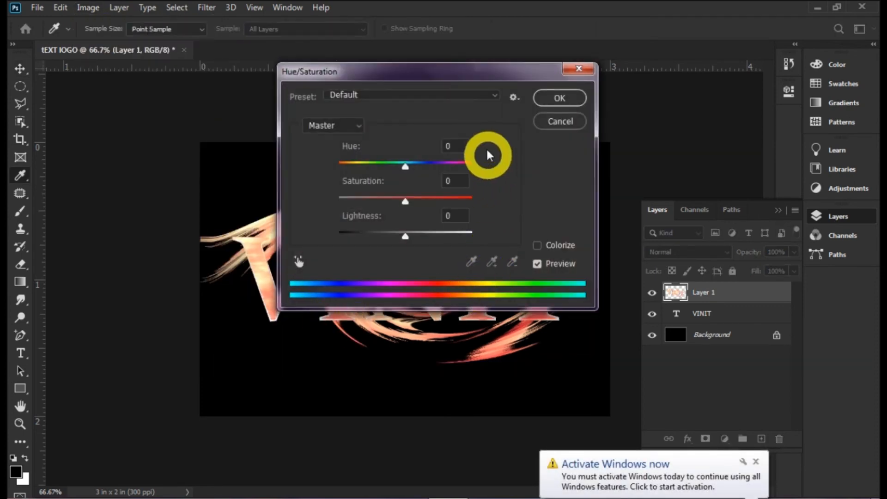
{"action": "left_click", "coordinate": [536, 245]}
{"action": "left_click_drag", "start_coordinate": [424, 81], "coordinate": [580, 58]}
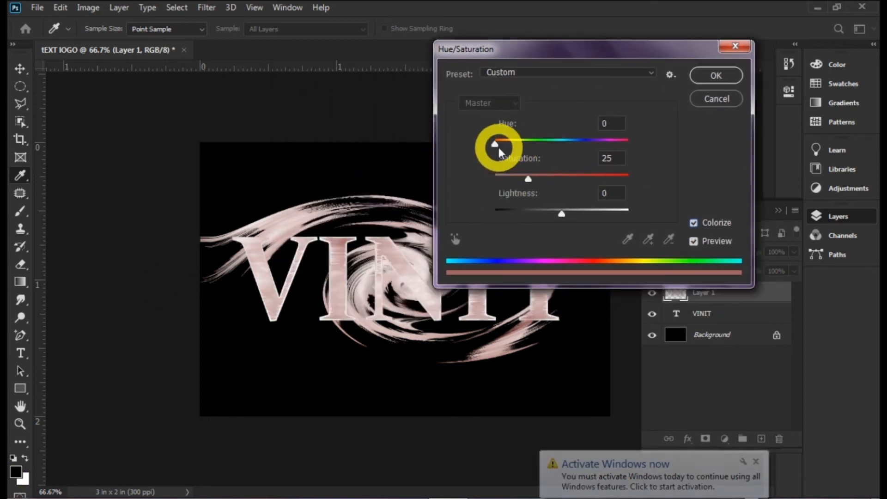
{"action": "left_click_drag", "start_coordinate": [494, 144], "coordinate": [602, 181]}
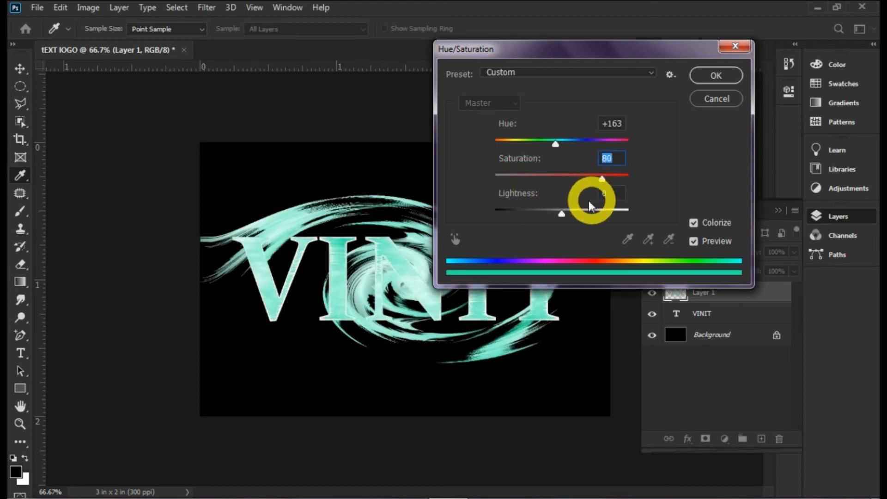
{"action": "left_click_drag", "start_coordinate": [561, 214], "coordinate": [522, 213]}
{"action": "mouse_move", "coordinate": [601, 179]}
{"action": "left_mouse_down"}
{"action": "mouse_move", "coordinate": [561, 181]}
{"action": "mouse_move", "coordinate": [598, 181]}
{"action": "left_mouse_up"}
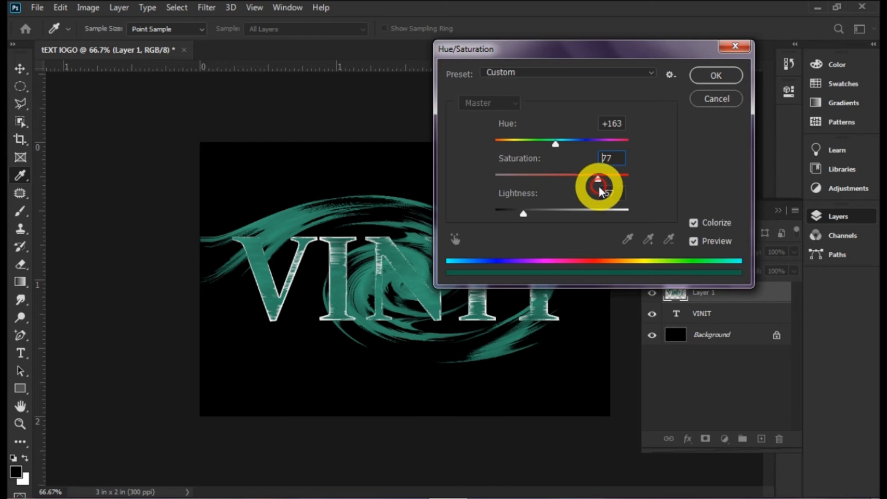
- Set the colorize hue to 360 and saturation to 77, apply the adjustment, and deselect the layer
{"action": "left_click_drag", "start_coordinate": [556, 144], "coordinate": [503, 143]}
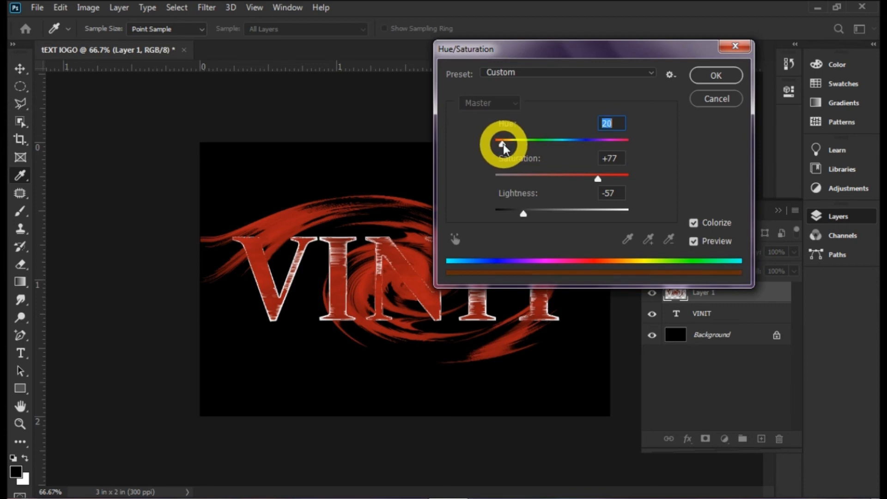
{"action": "left_click_drag", "start_coordinate": [610, 178], "coordinate": [608, 178]}
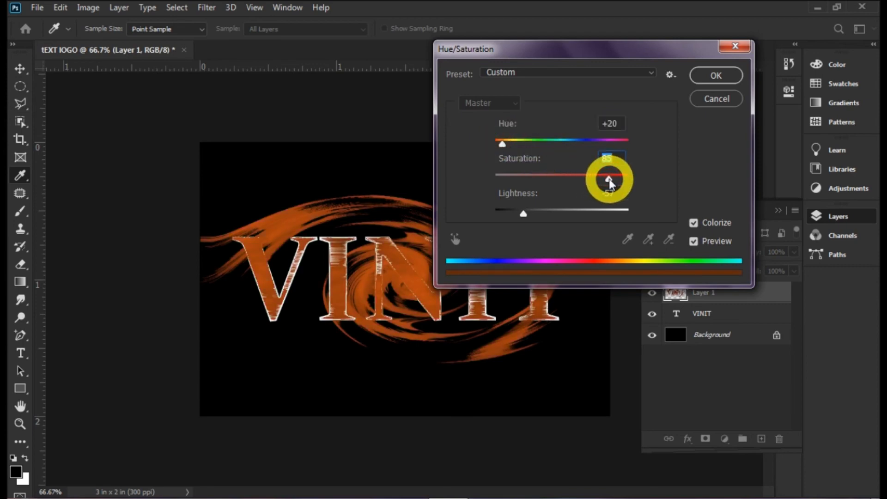
{"action": "left_click_drag", "start_coordinate": [504, 146], "coordinate": [629, 148]}
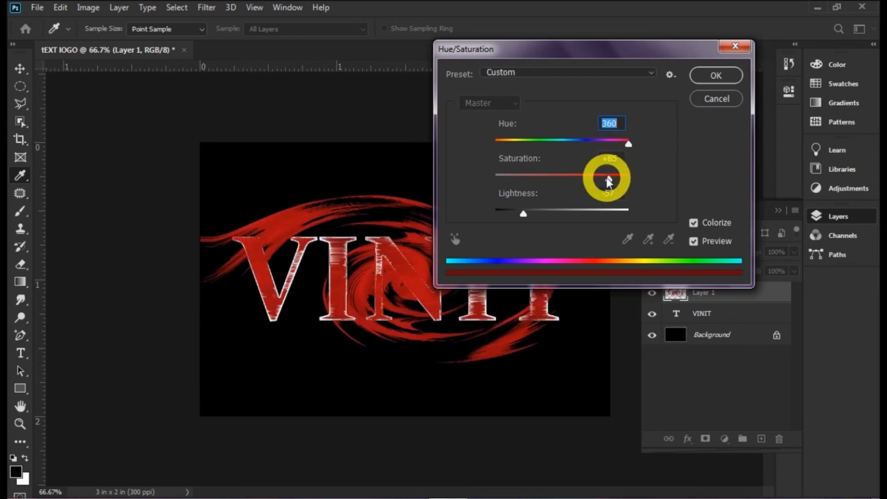
{"action": "left_click_drag", "start_coordinate": [597, 178], "coordinate": [595, 177]}
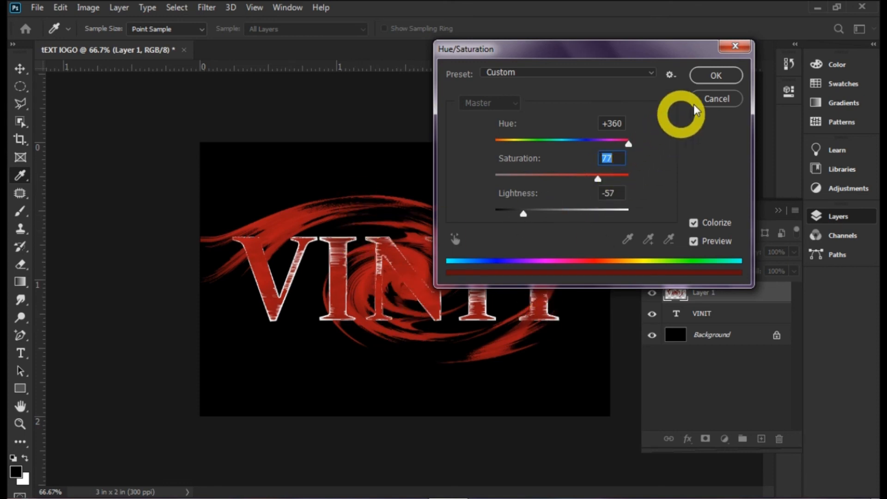
{"action": "left_click", "coordinate": [715, 75]}
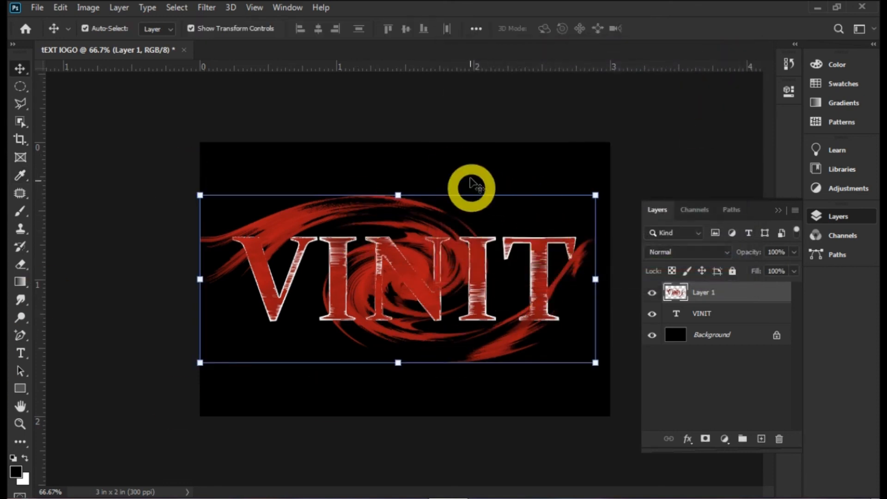
{"action": "left_click", "coordinate": [471, 183]}
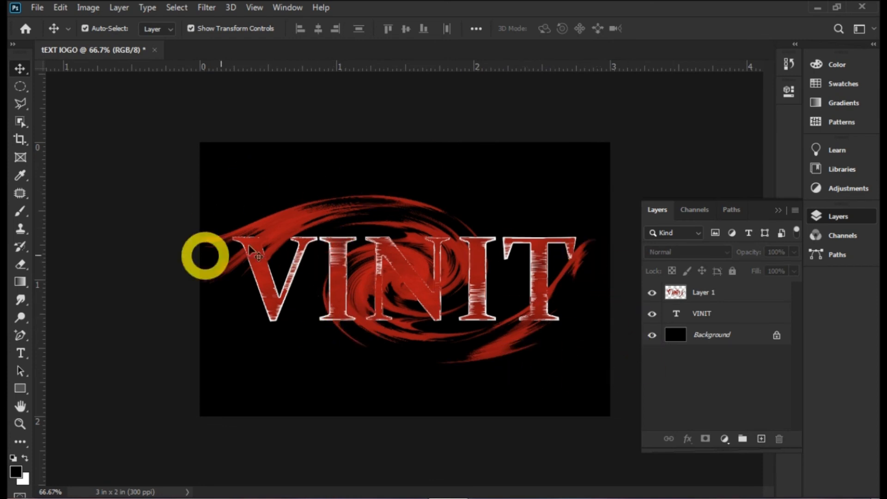
{"action": "left_click", "coordinate": [204, 9]}
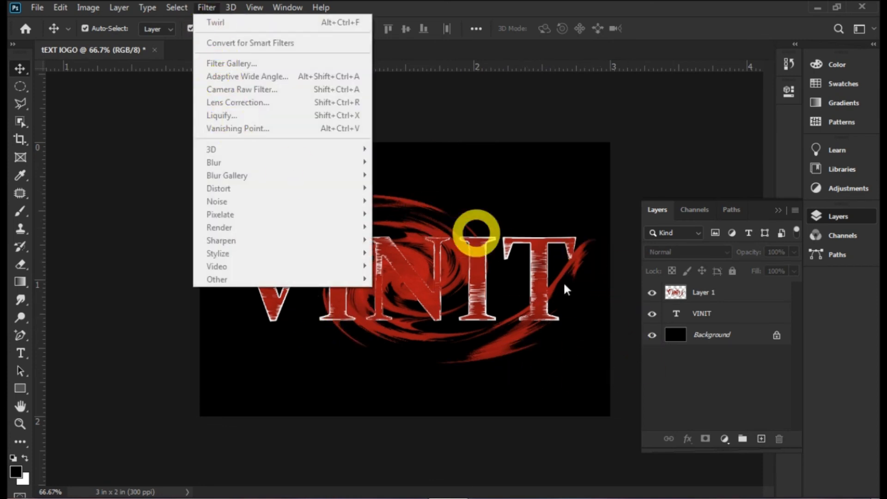
{"action": "left_click", "coordinate": [716, 294]}
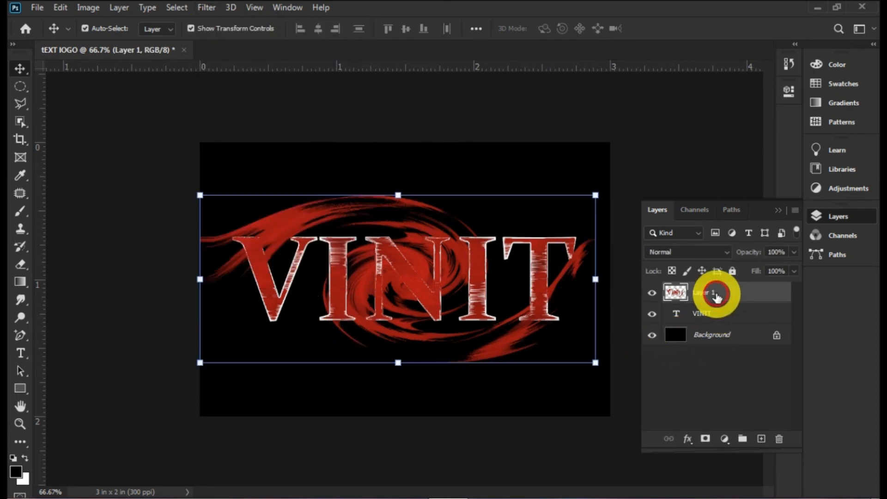
{"action": "left_click", "coordinate": [723, 319]}
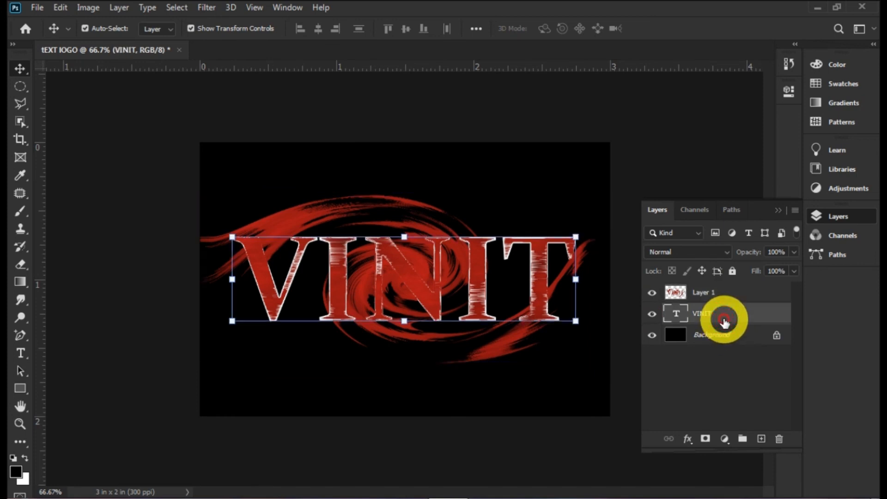
{"action": "left_click", "coordinate": [728, 336]}
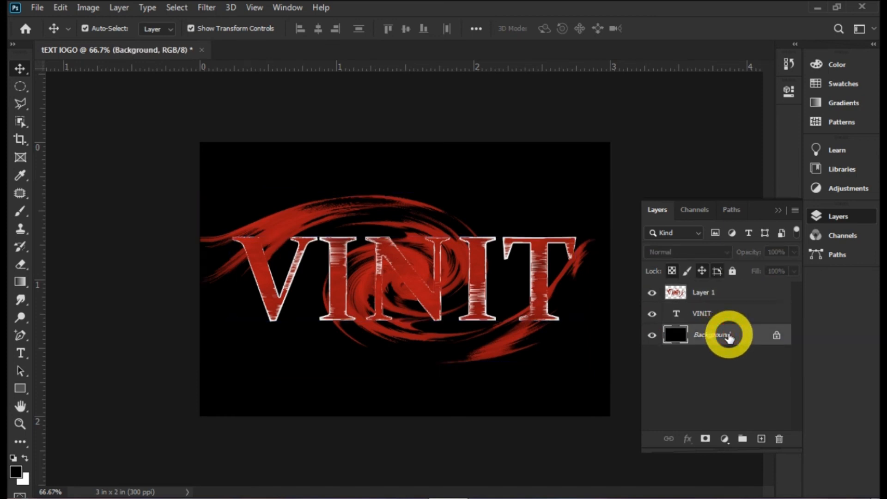
{"action": "left_click", "coordinate": [714, 313]}
- Render a 50-300mm Zoom lens flare at 100% brightness on Layer 1, between the third and fourth letters, and collapse the layer list
{"action": "left_click", "coordinate": [731, 296]}
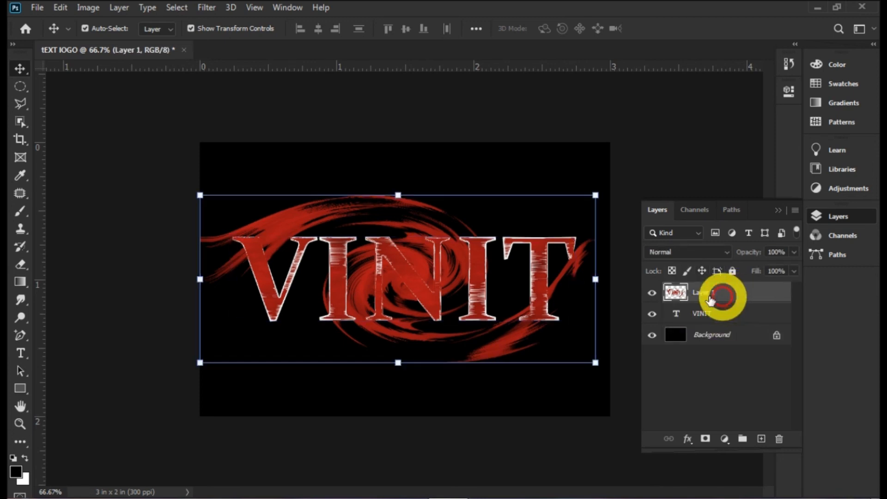
{"action": "left_click", "coordinate": [204, 8]}
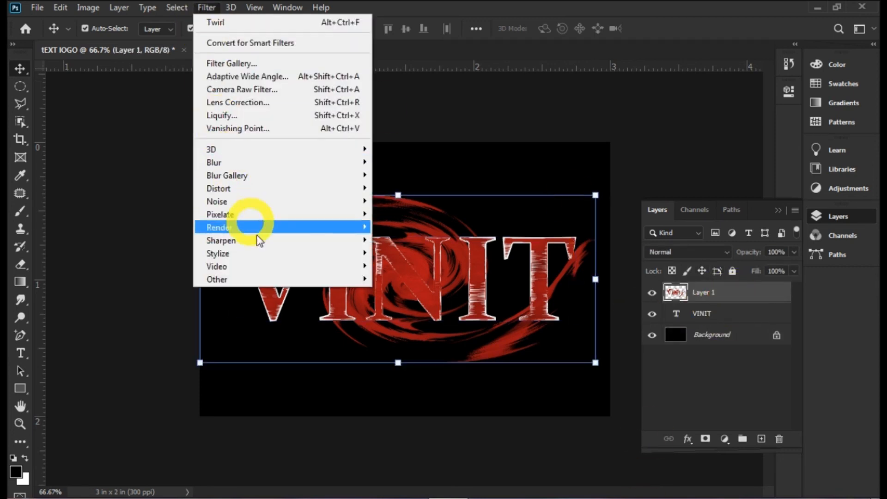
{"action": "mouse_move", "coordinate": [241, 227]}
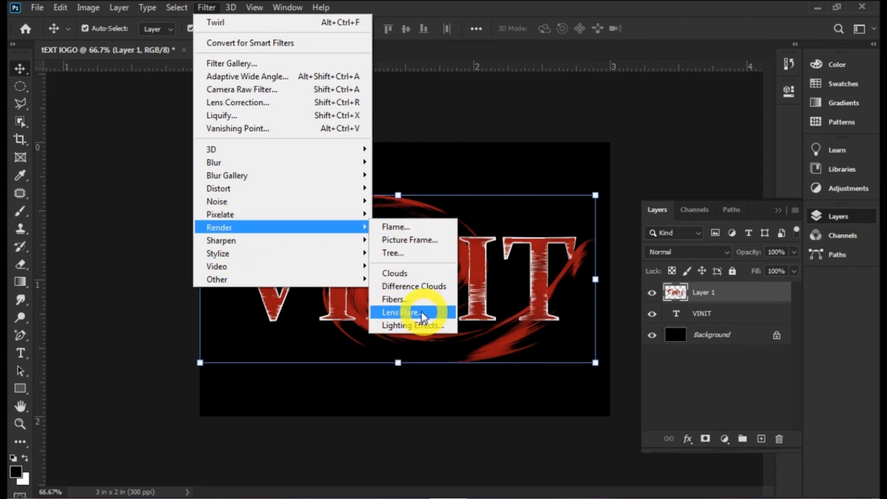
{"action": "left_click", "coordinate": [407, 313]}
{"action": "left_click_drag", "start_coordinate": [436, 188], "coordinate": [396, 178]}
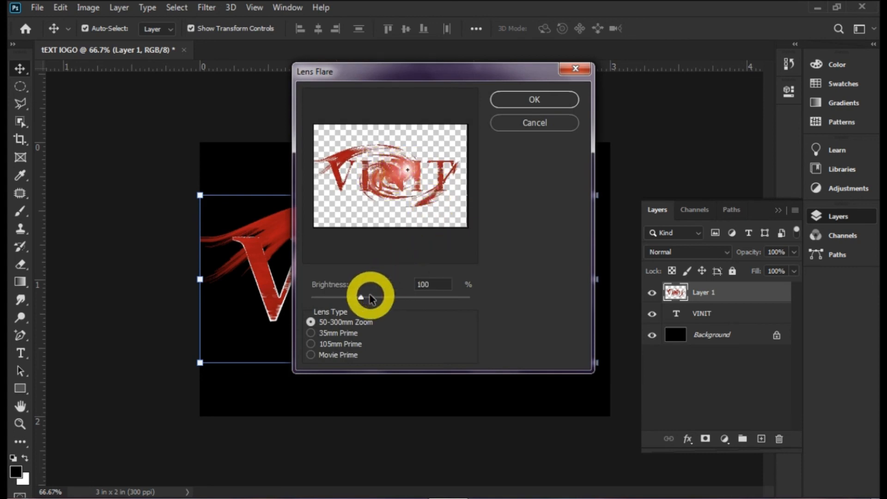
{"action": "left_click", "coordinate": [544, 105]}
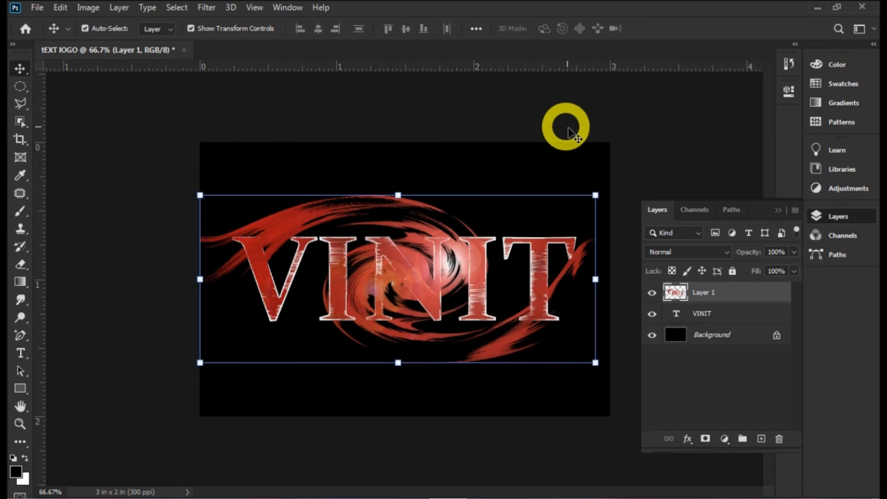
{"action": "left_click", "coordinate": [639, 147]}
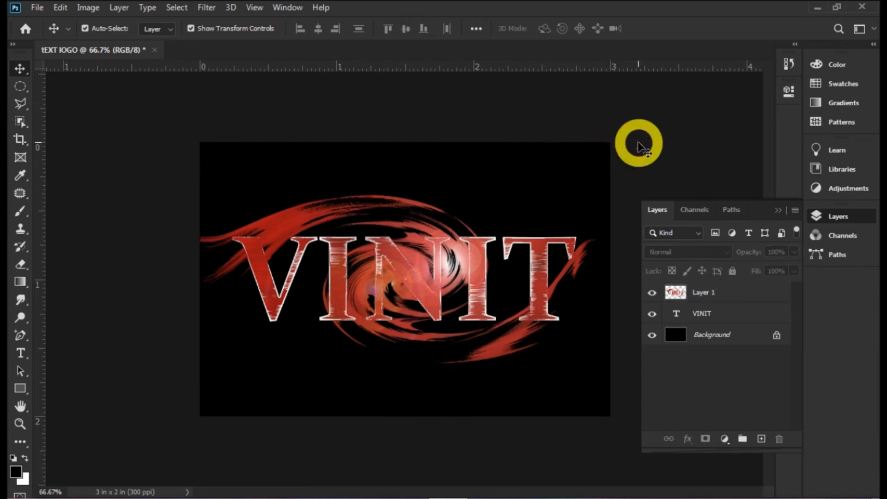
{"action": "left_click", "coordinate": [778, 210]}
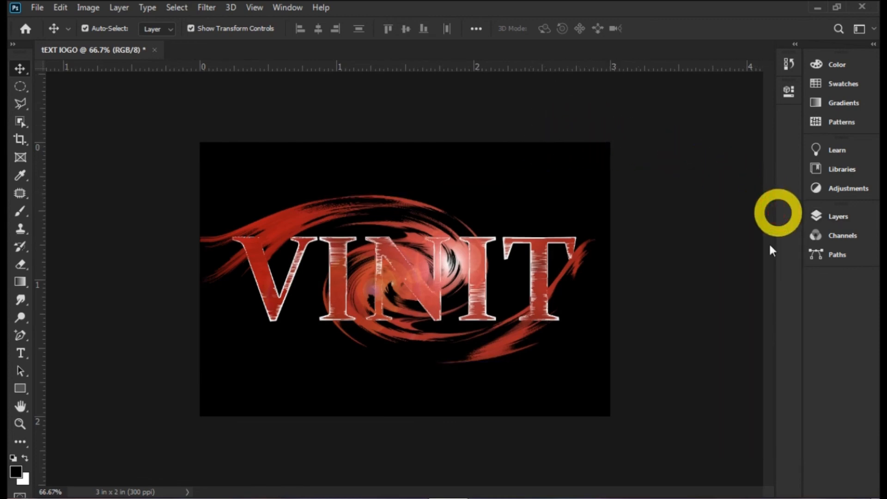